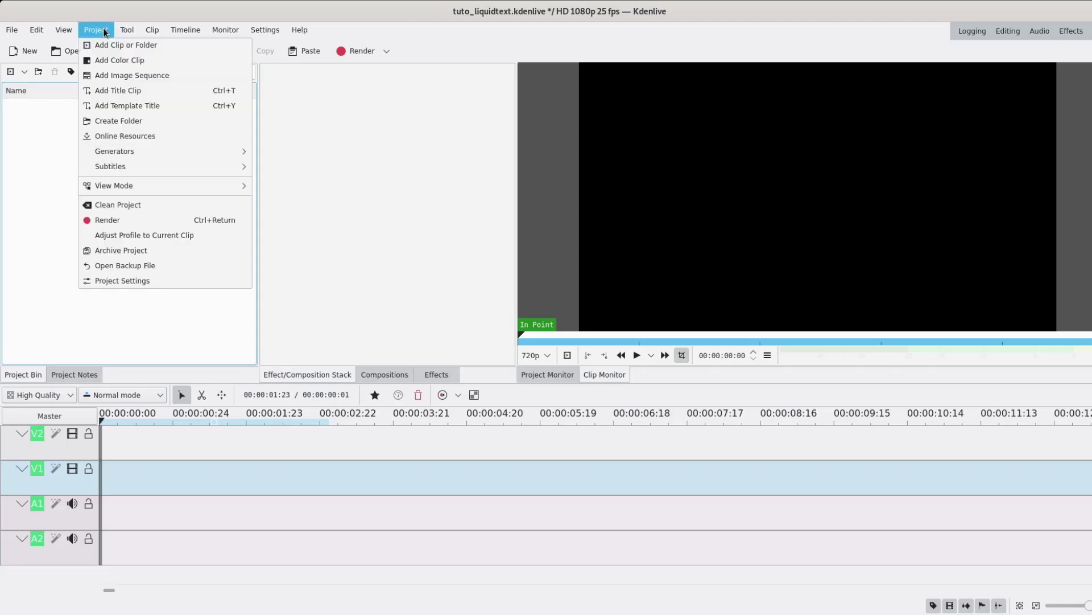
Type WATER on a new title canvas and centre it in the frame
left_click(122, 91)
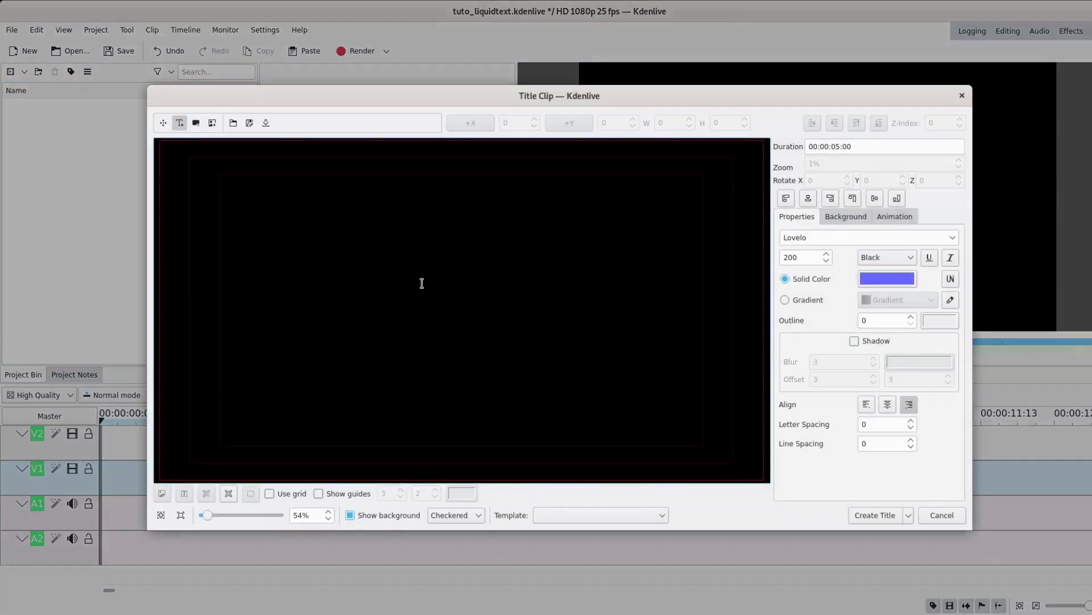
left_click(364, 304)
type("WATER")
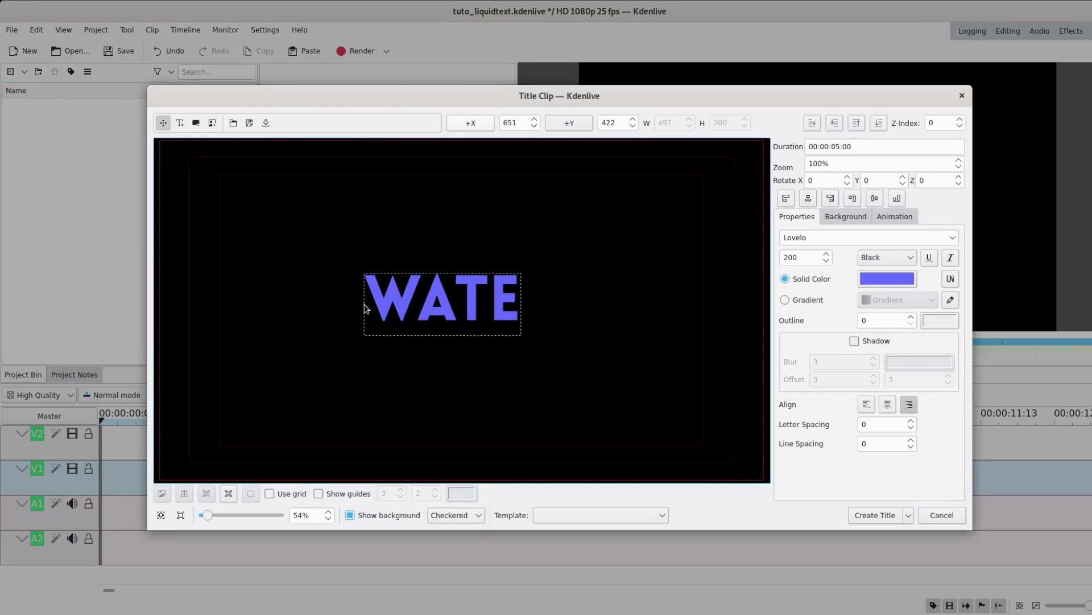
left_click(530, 197)
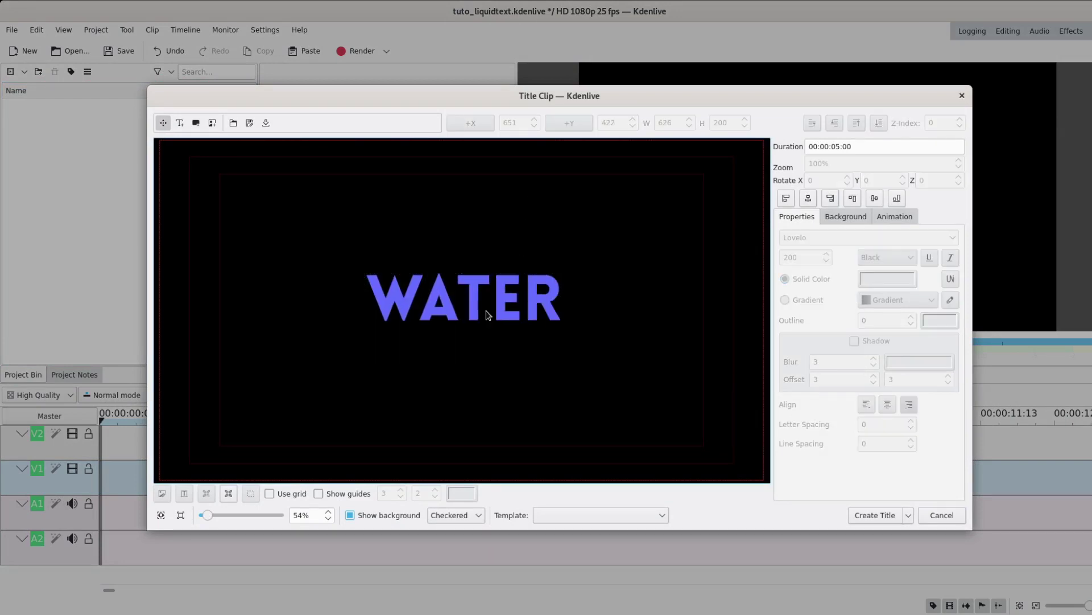
left_click_drag(488, 309, 486, 309)
left_click(875, 199)
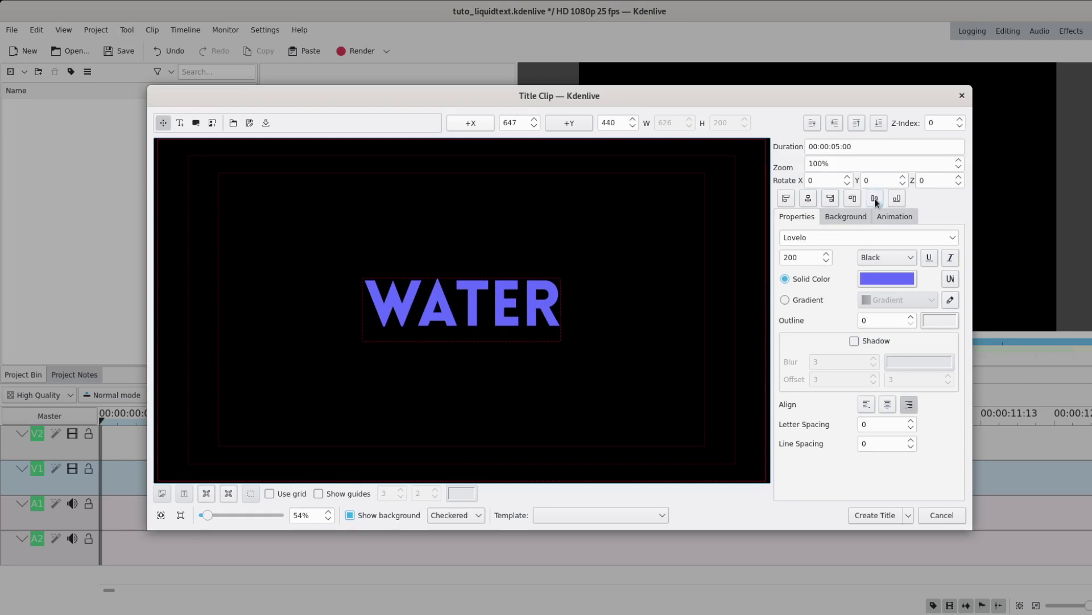
Create the WATER title clip and place it on V1, trimmed to about 3 seconds
left_click(881, 517)
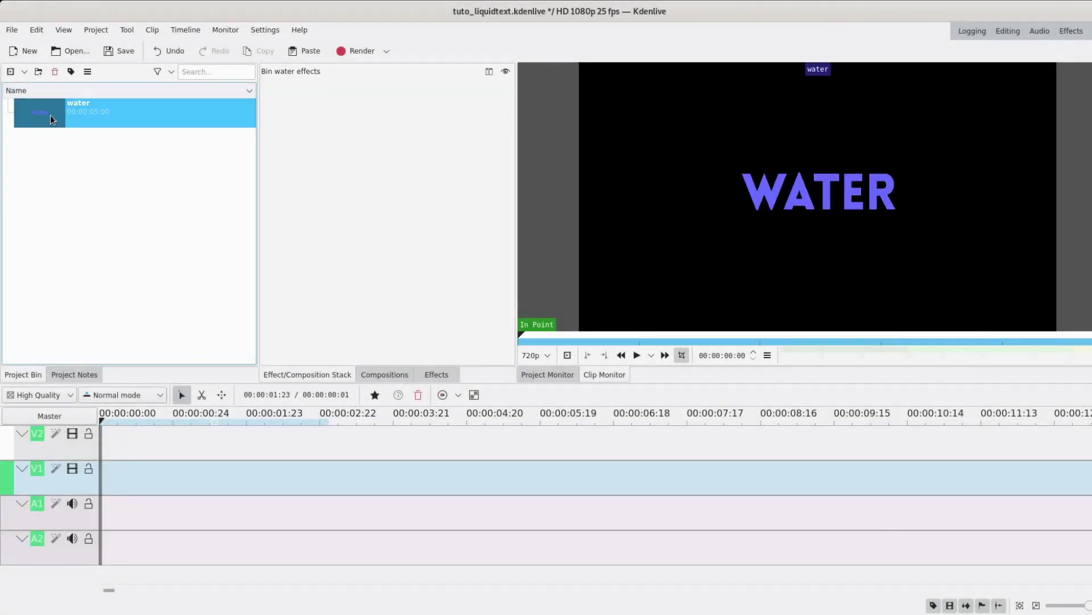
left_click_drag(50, 115, 111, 480)
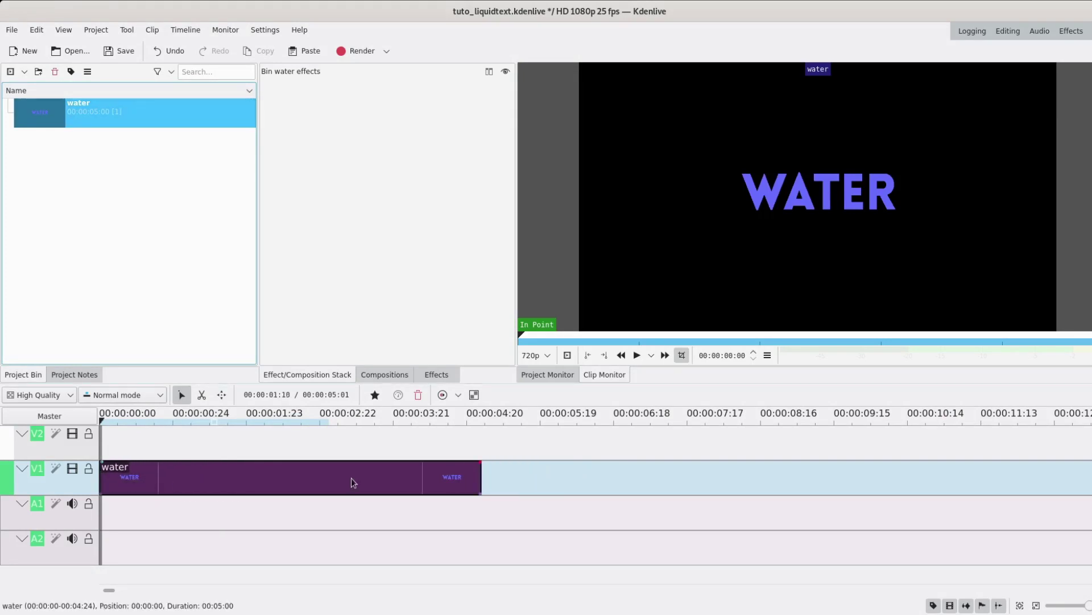
left_click_drag(480, 480, 347, 477)
Apply Rotoscoping (searched as 'roto') to the water clip and go to its first frame
left_click(253, 447)
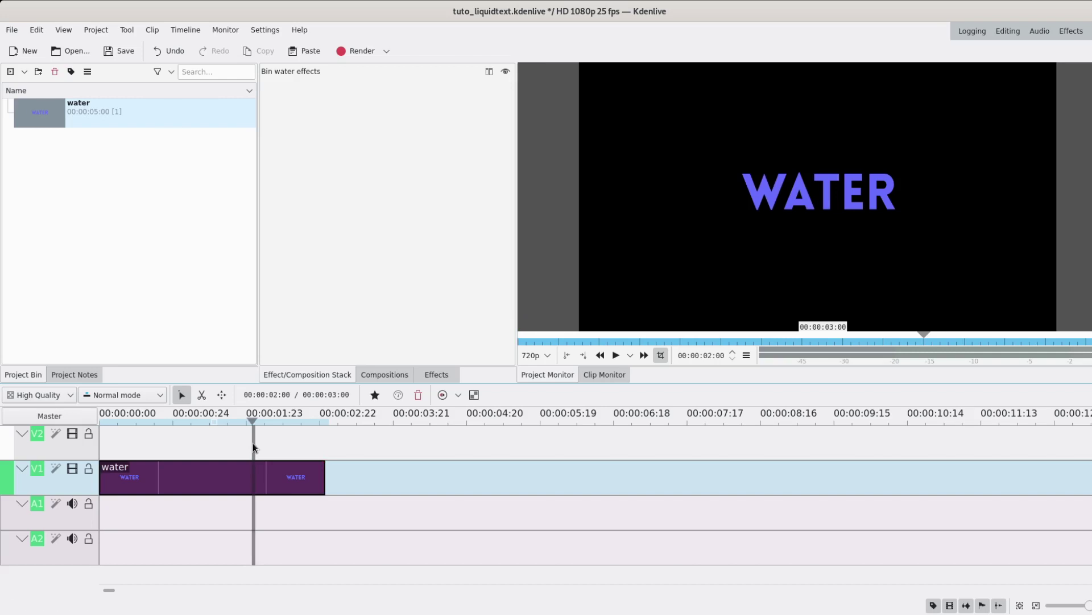
left_click(432, 375)
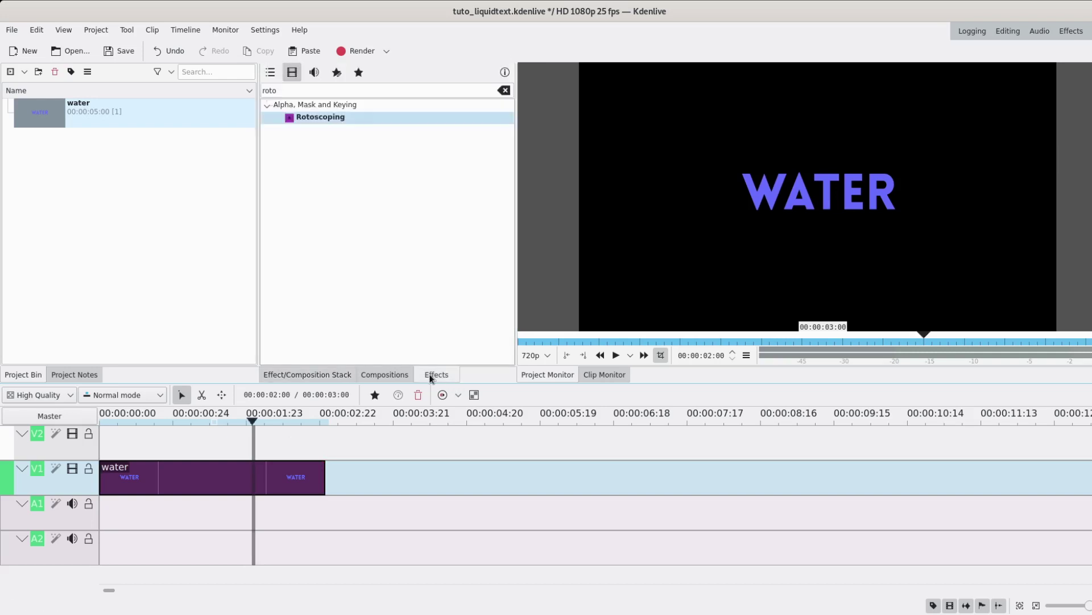
left_click(349, 92)
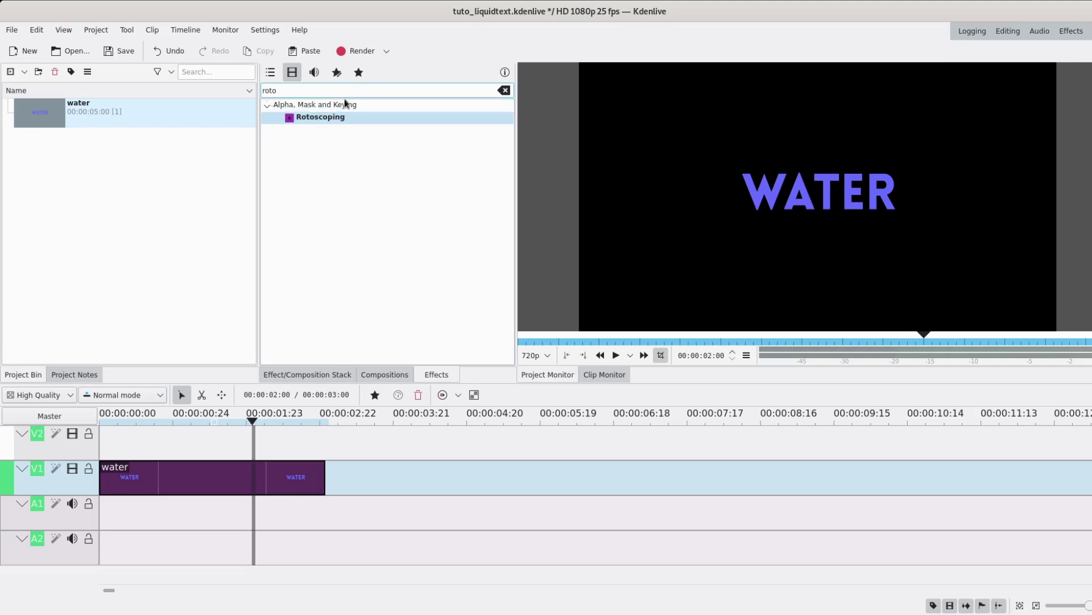
left_click_drag(326, 118, 249, 469)
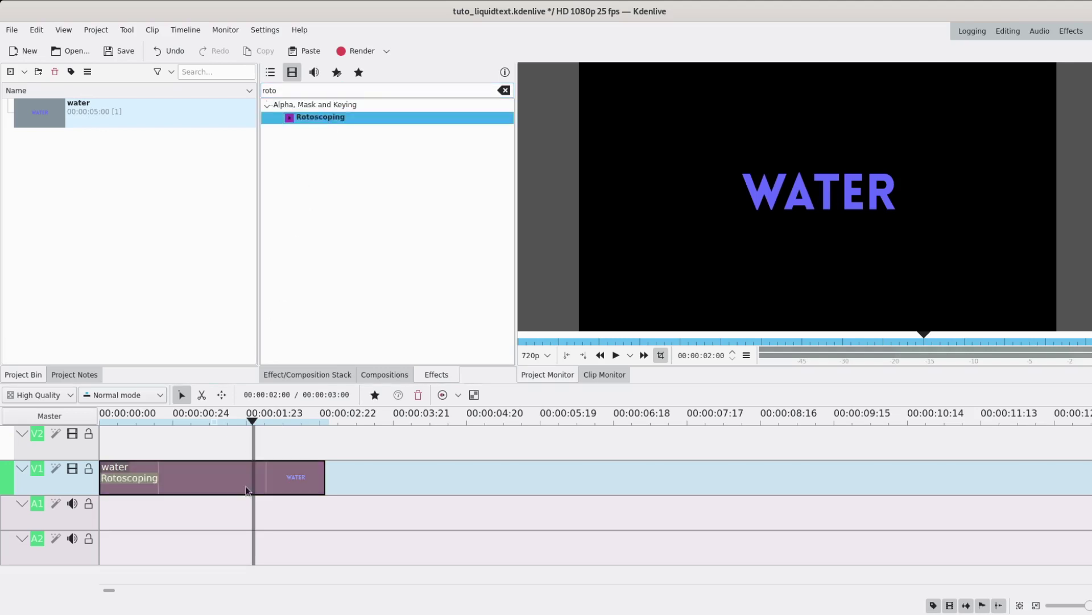
left_click(234, 473)
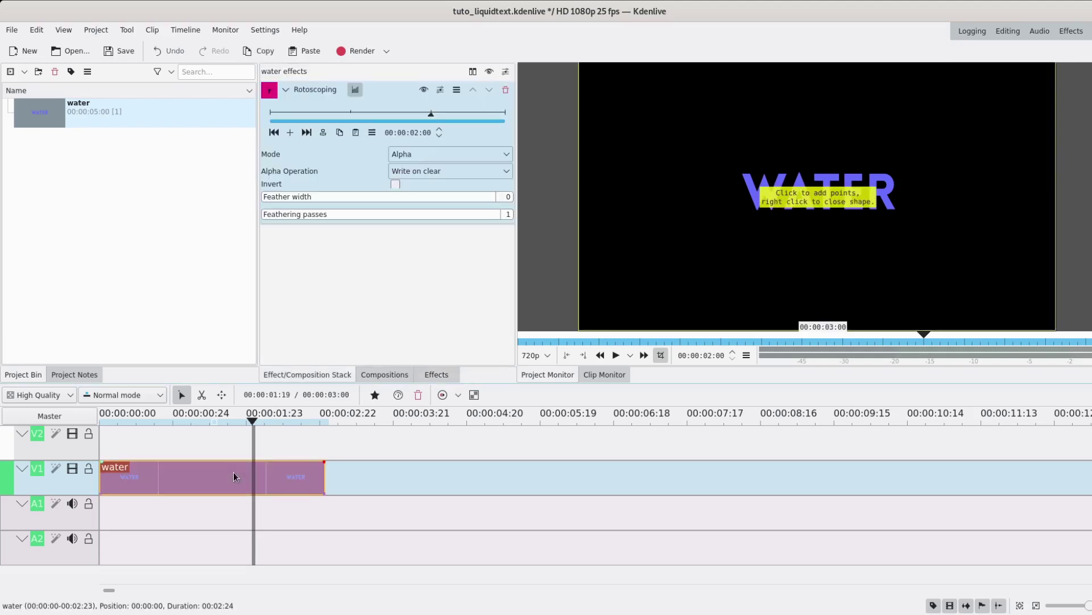
left_click(278, 112)
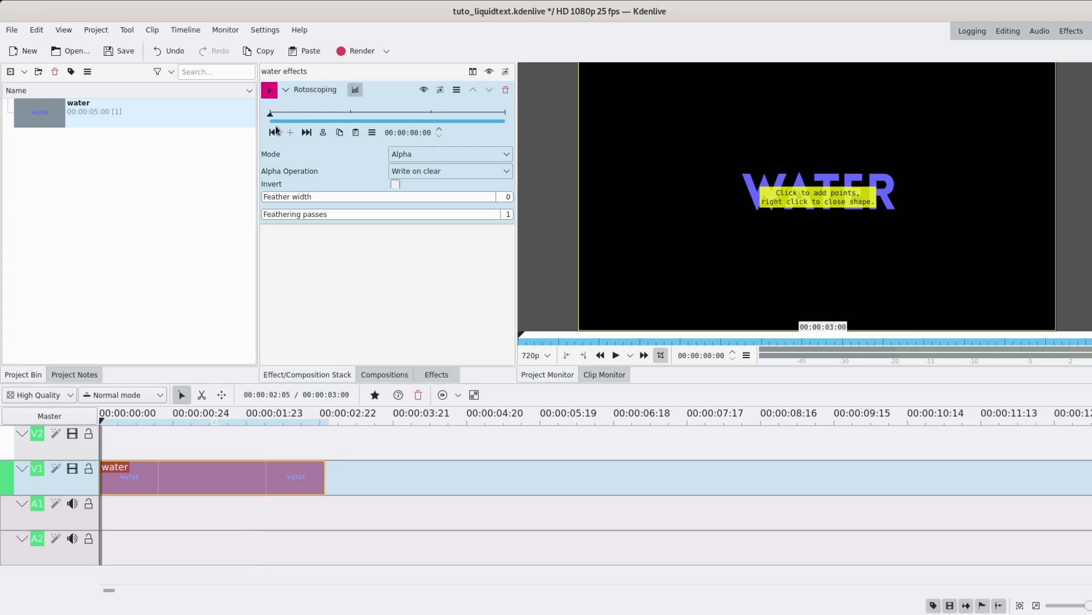
Draw a closed eight-point wavy mask below WATER and curve its top-left wave with a bezier handle
left_click(735, 232)
left_click(768, 212)
left_click(809, 229)
left_click(847, 208)
left_click(873, 232)
left_click(908, 210)
left_click(909, 247)
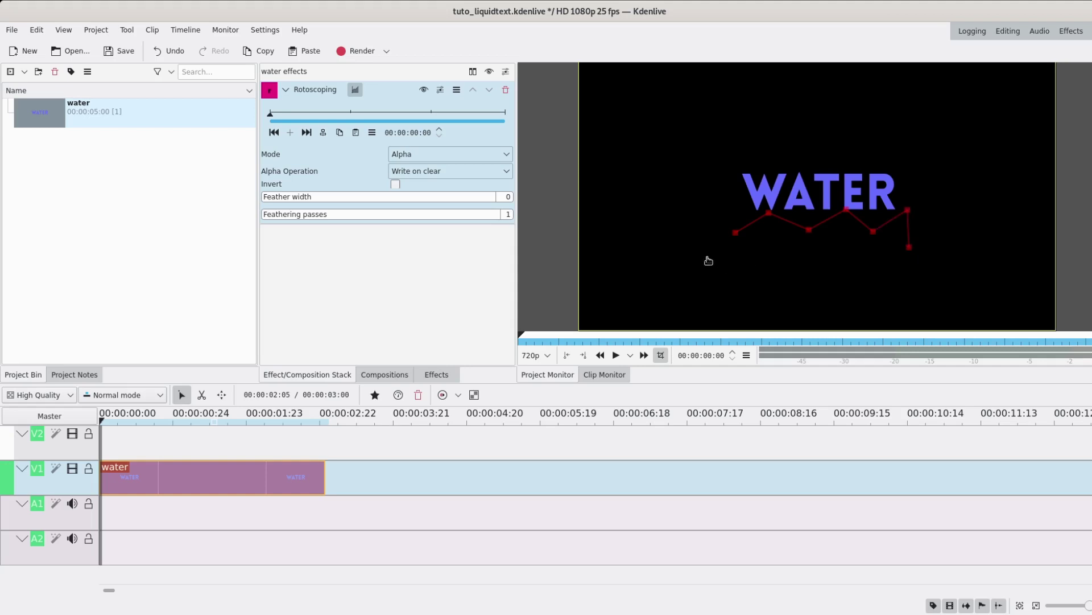
left_click(735, 260)
right_click(736, 262)
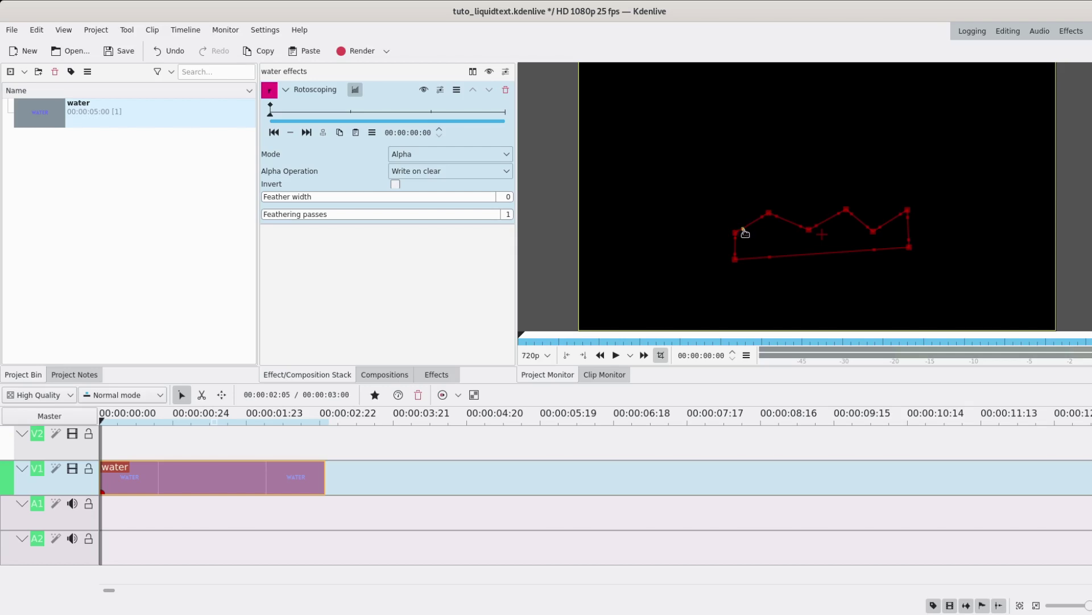
mouse_move(743, 231)
left_mouse_down()
mouse_move(762, 220)
mouse_move(751, 214)
mouse_move(824, 233)
mouse_move(842, 218)
mouse_move(832, 213)
mouse_move(882, 237)
mouse_move(902, 219)
mouse_move(892, 213)
left_mouse_up()
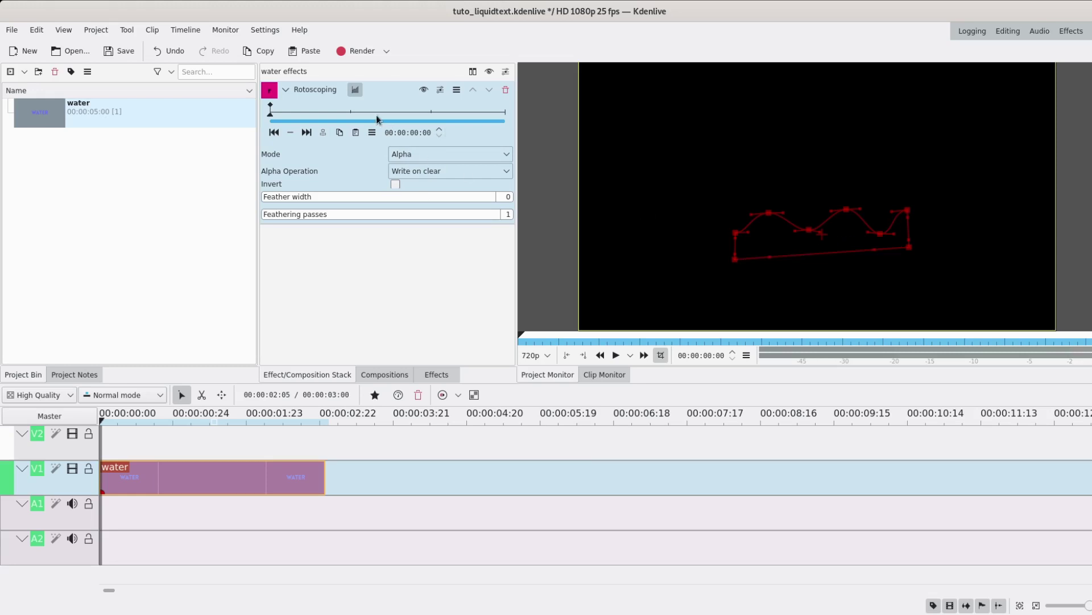
Add a mask keyframe at 00:00:00:23 and raise the wave points to partly reveal WATER
left_click(343, 114)
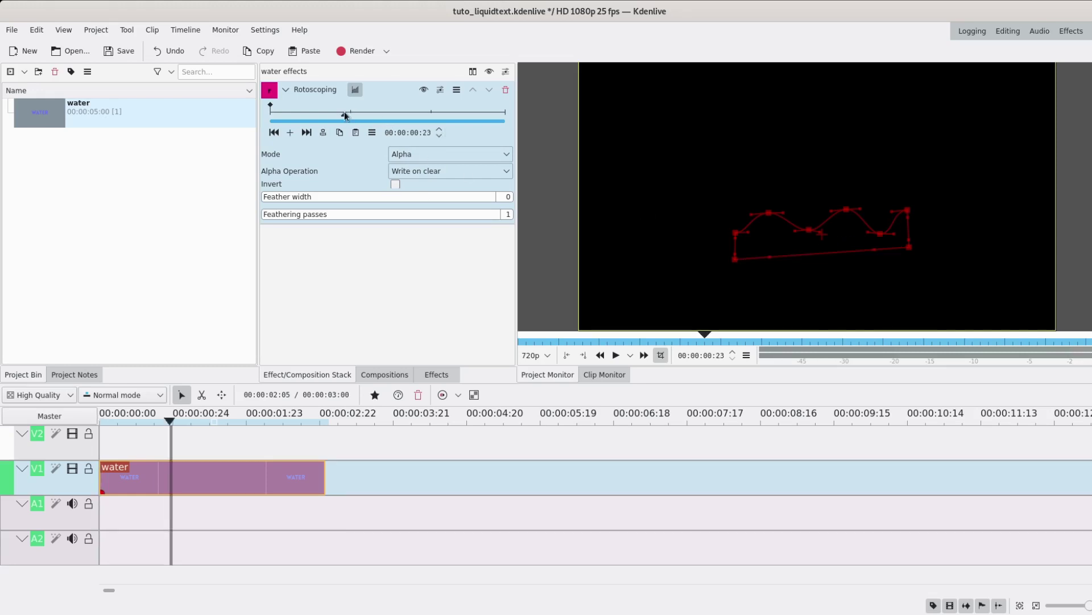
left_click(288, 135)
left_click_drag(809, 232, 805, 180)
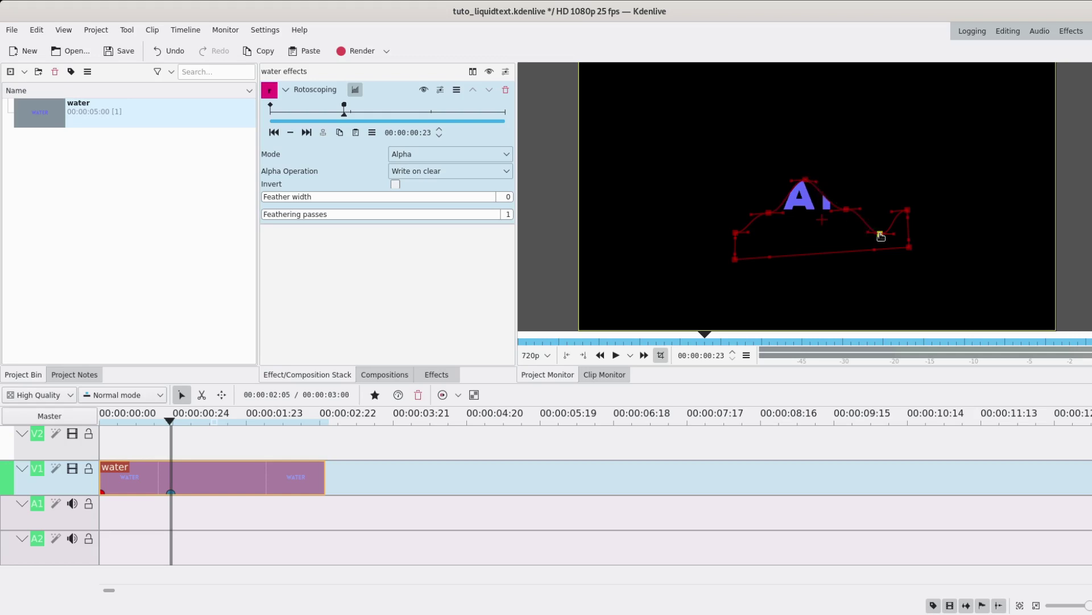
left_click_drag(880, 234, 907, 200)
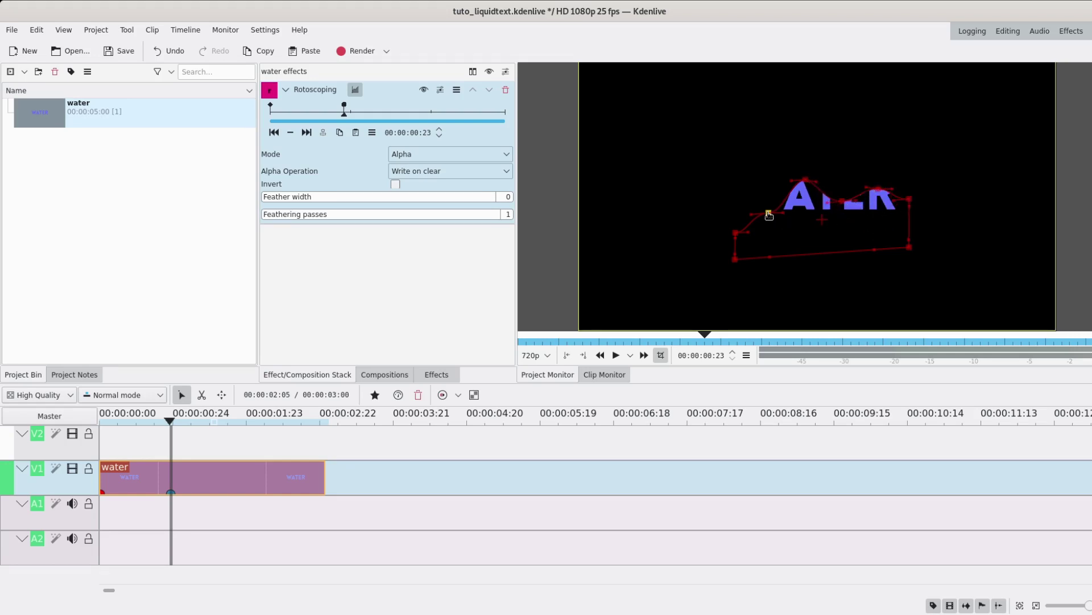
left_click_drag(769, 214, 771, 197)
left_click_drag(736, 233, 737, 189)
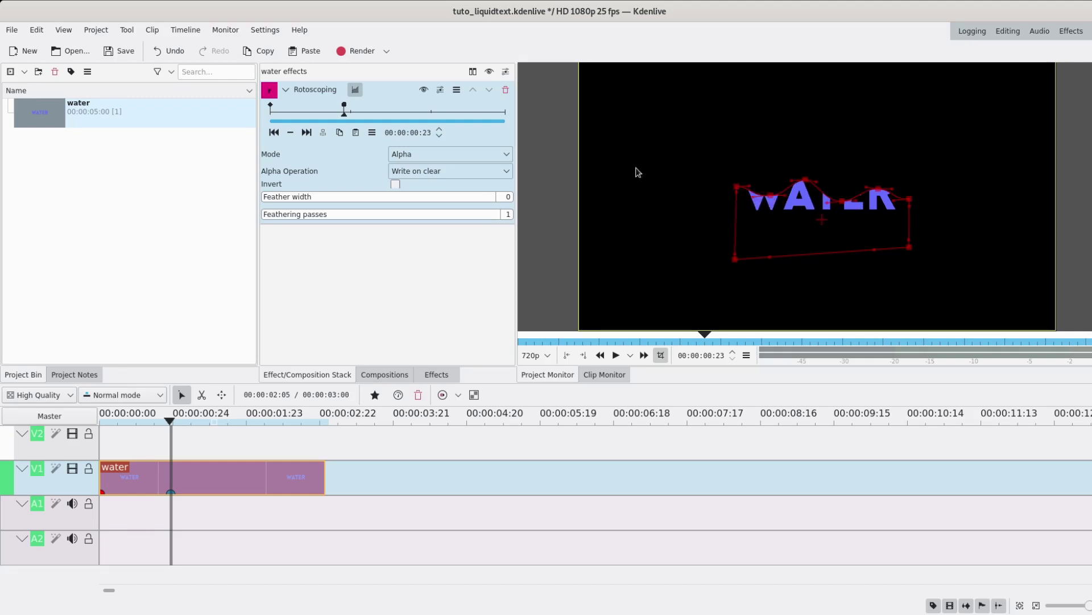
left_click_drag(838, 214, 829, 210)
left_click_drag(806, 182, 808, 179)
At 00:00:01:24, raise the wave points above W, A, E and R
left_click(431, 116)
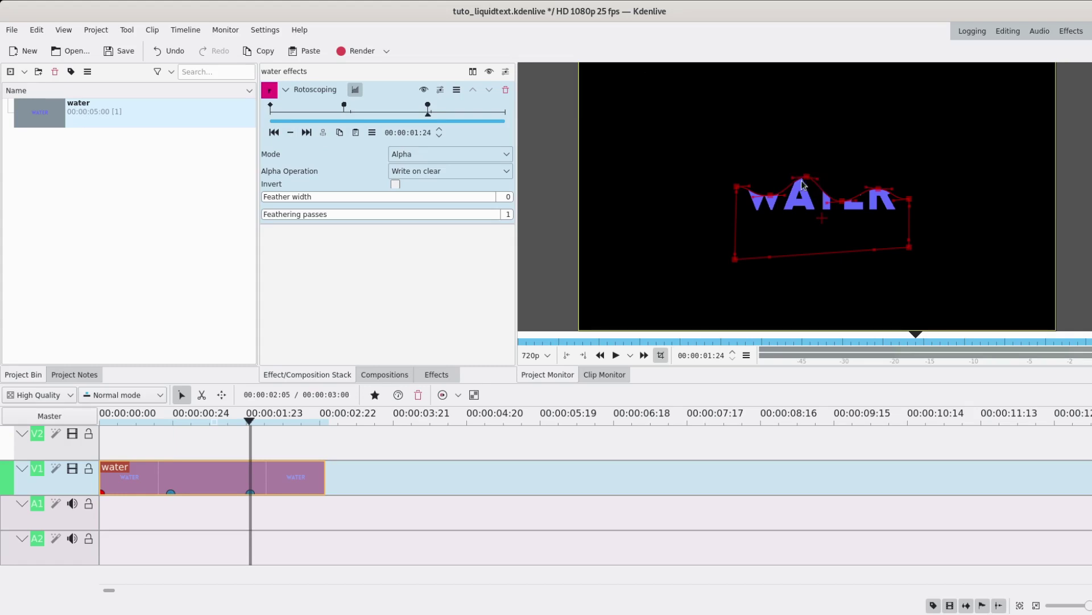
left_click_drag(806, 178, 733, 183)
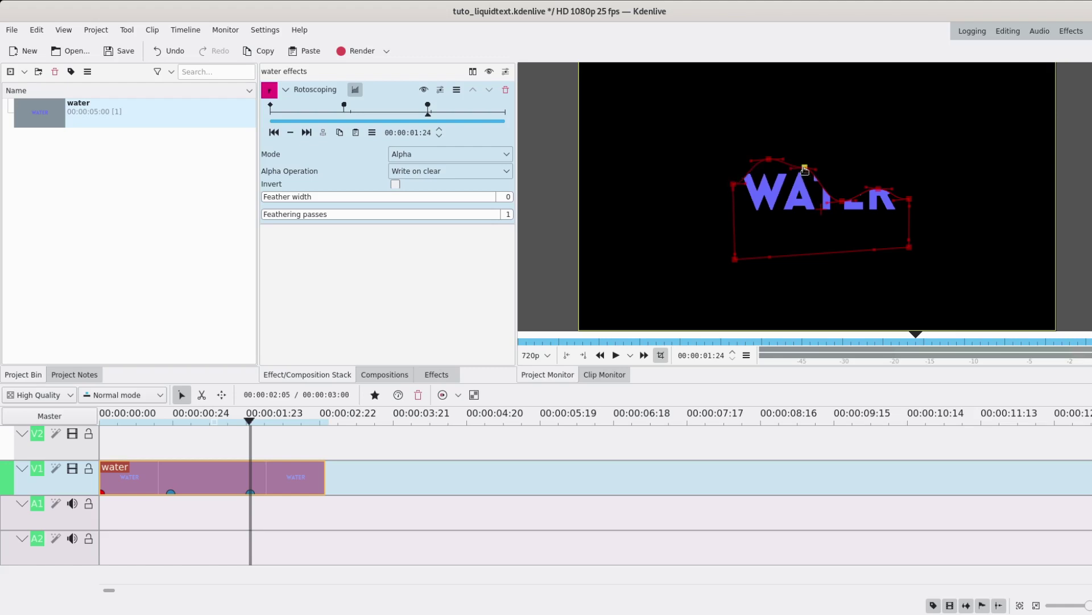
left_click_drag(805, 170, 770, 166)
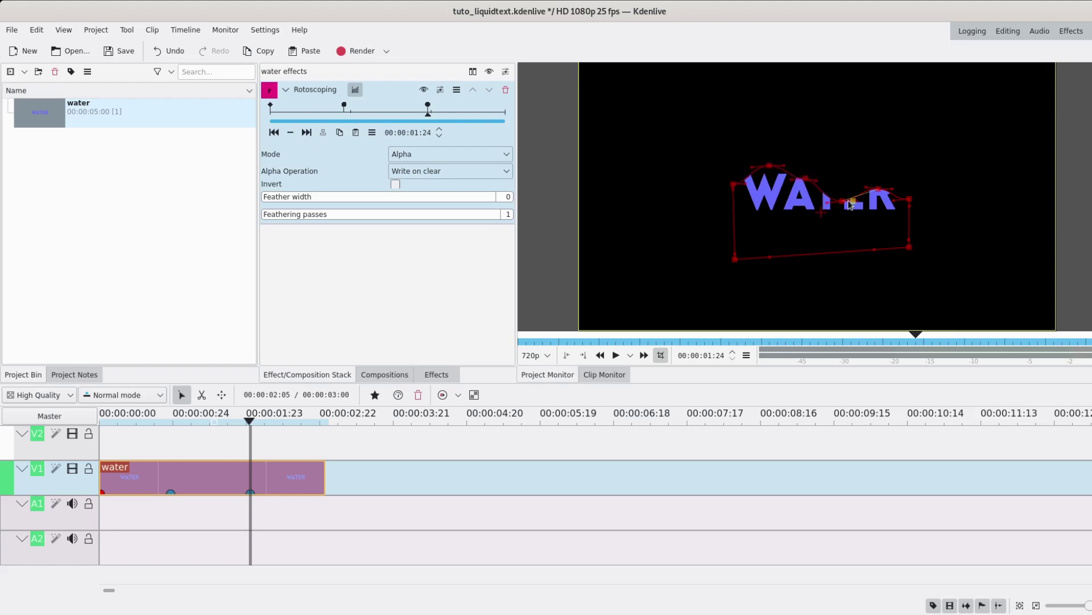
left_click_drag(849, 203, 910, 182)
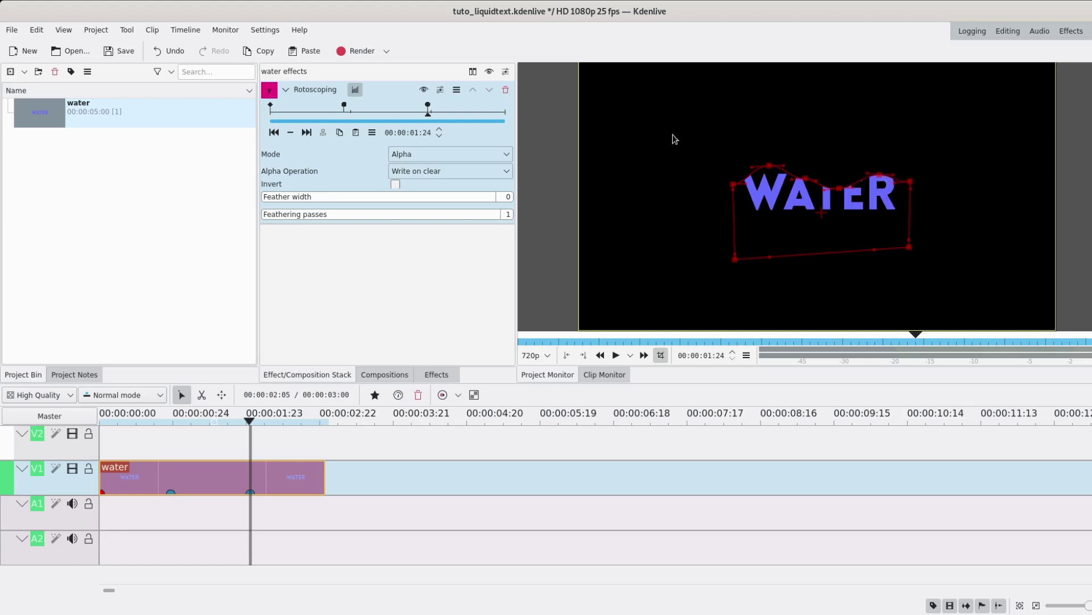
Add a mask keyframe at the clip end with the top points raised above the text
left_click(306, 132)
left_click(290, 132)
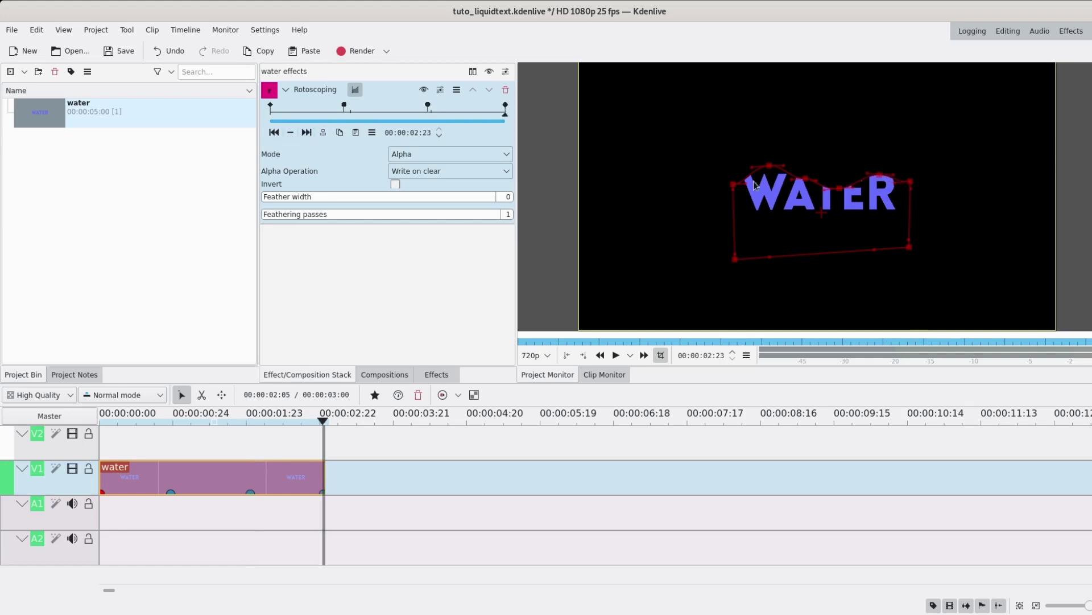
left_click_drag(734, 186, 732, 163)
left_click_drag(807, 179, 805, 157)
left_click_drag(840, 189, 910, 164)
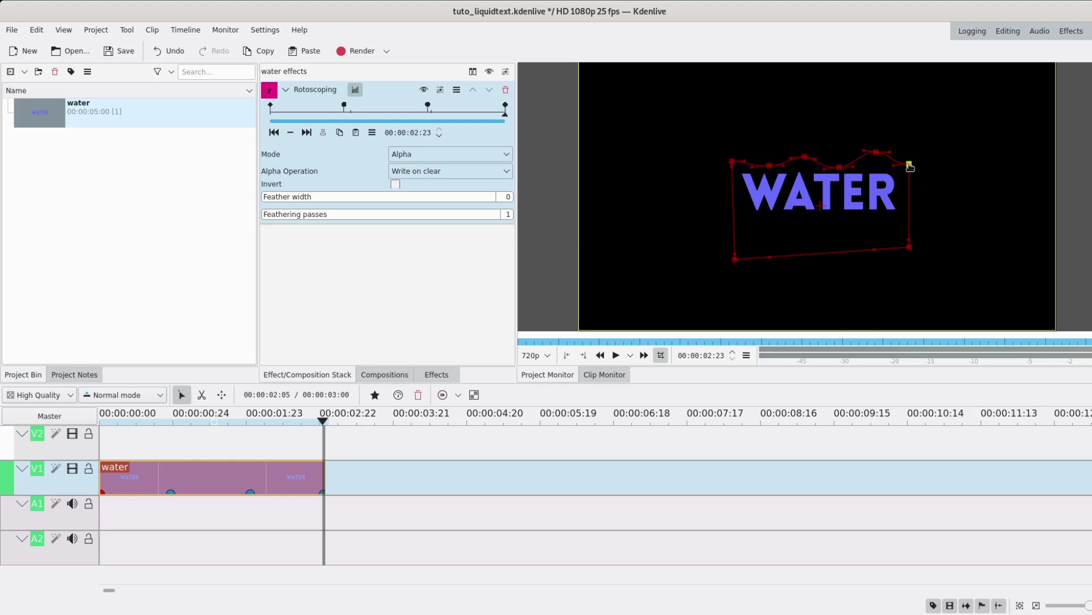
Set the mask's Alpha Operation to Minimum and return to the title's start
left_click(415, 171)
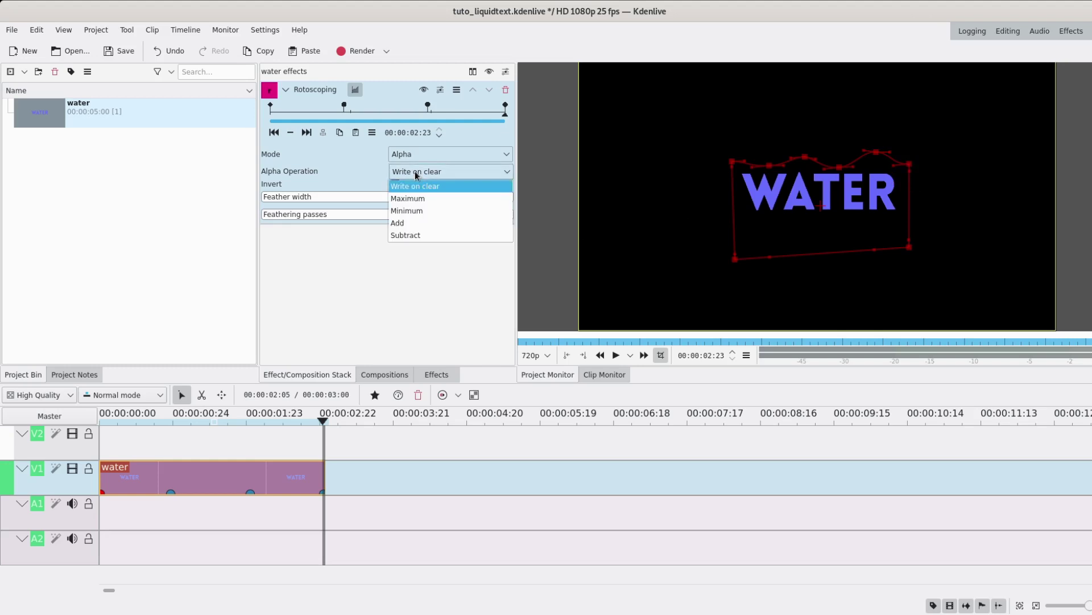
left_click(419, 213)
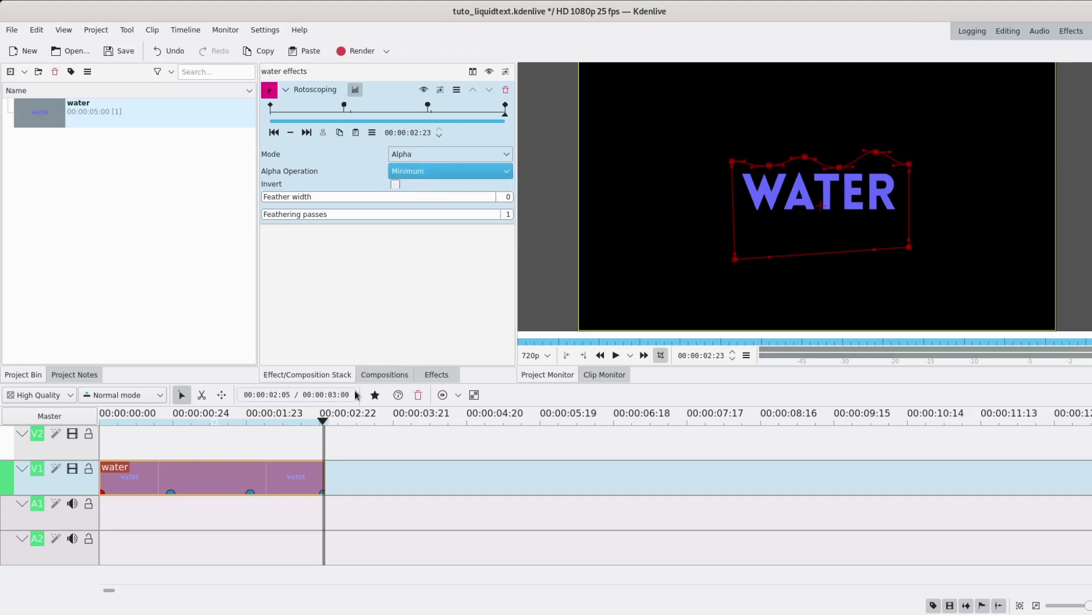
left_click_drag(179, 446, 102, 446)
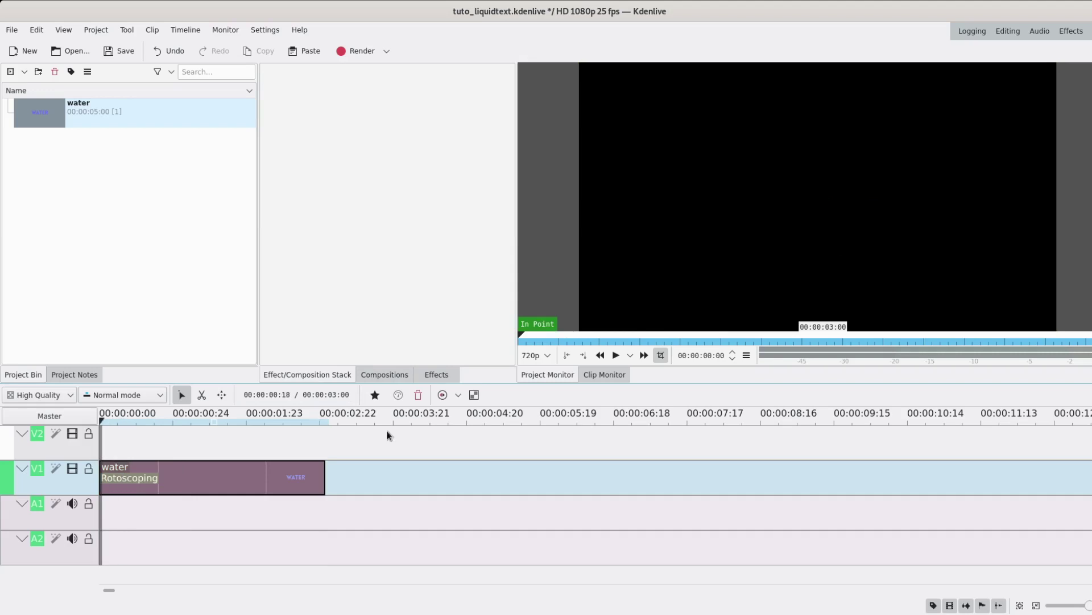
Play the WATER reveal, scrub back to the partly revealed frame, and select the water clip
left_click(615, 355)
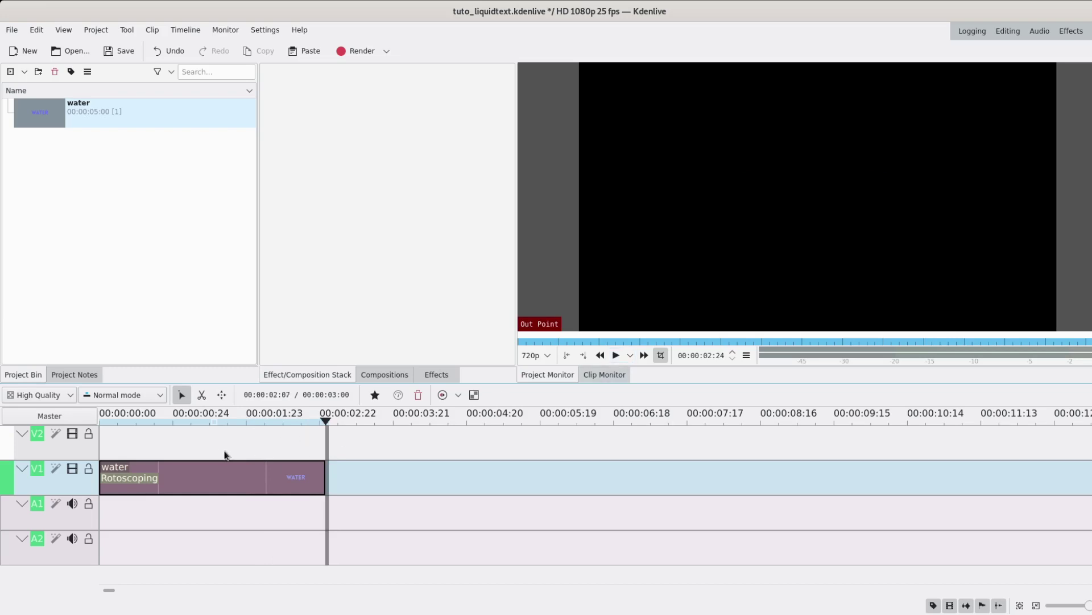
left_click_drag(227, 453, 234, 447)
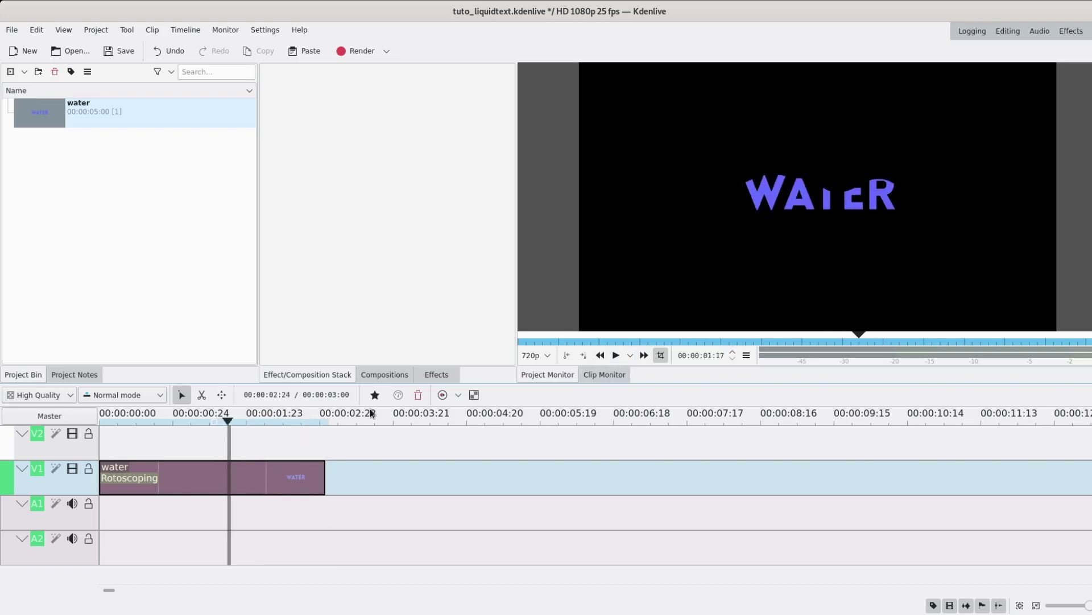
left_click(231, 491)
Adjust the mask point above the A at 00:00:00:23 and near the T at 00:00:01:24
left_click(274, 132)
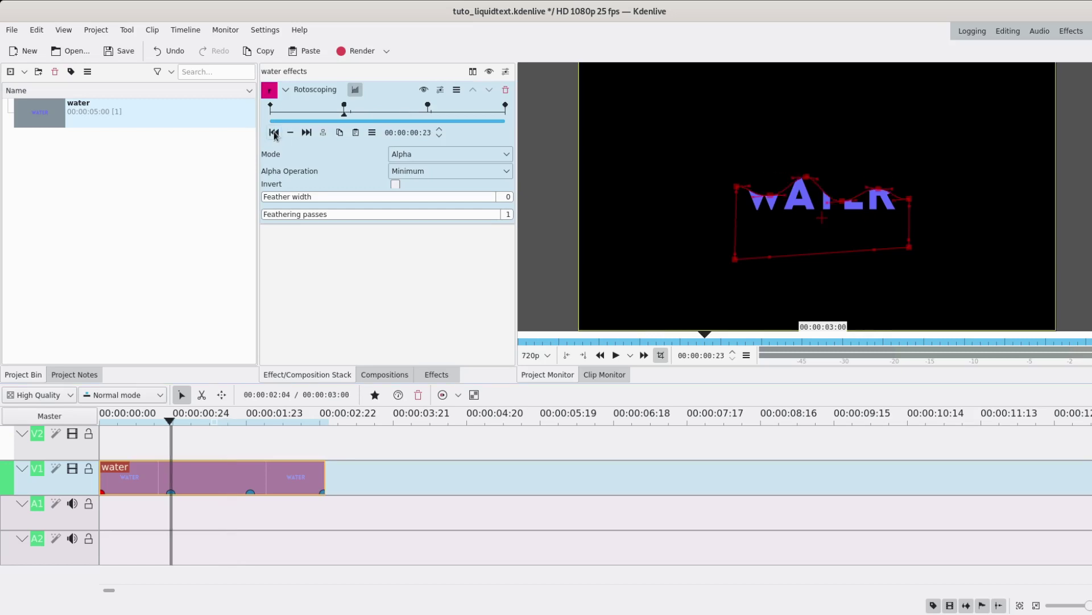
left_click_drag(803, 178, 807, 188)
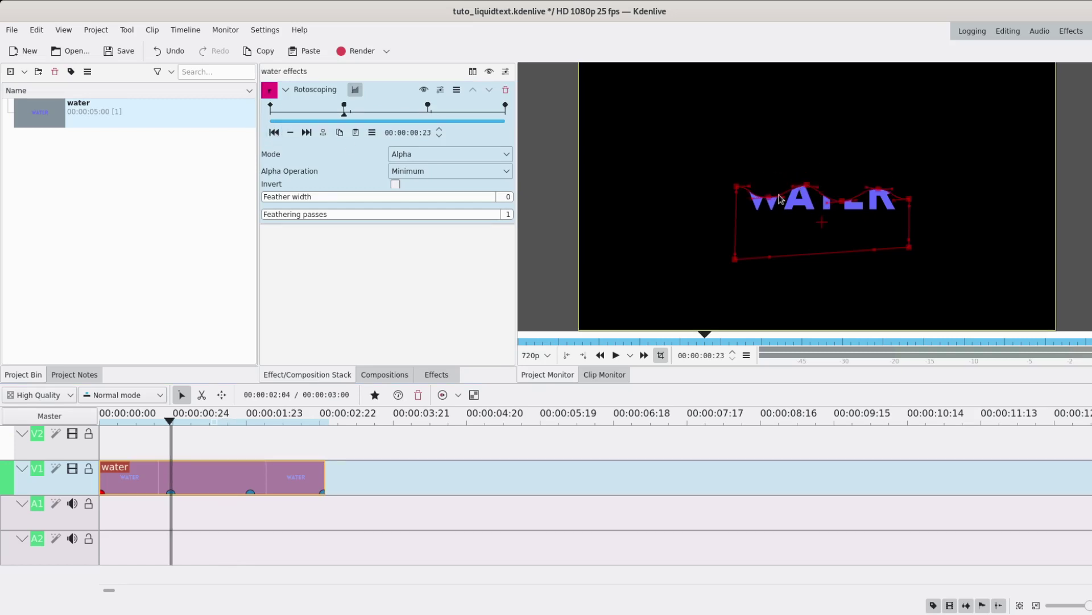
left_click(429, 118)
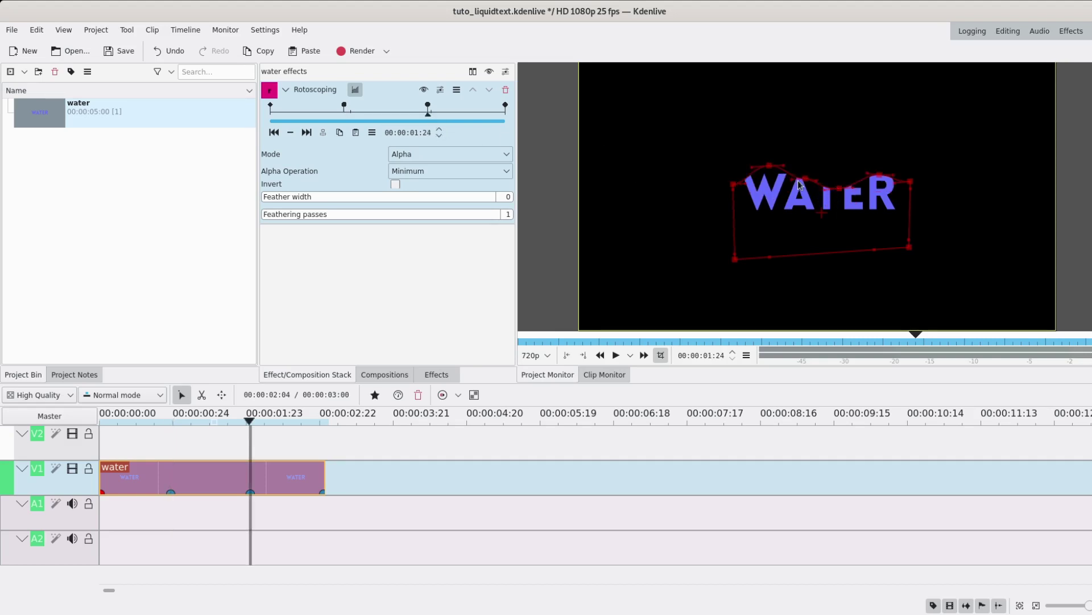
left_click_drag(808, 182, 877, 165)
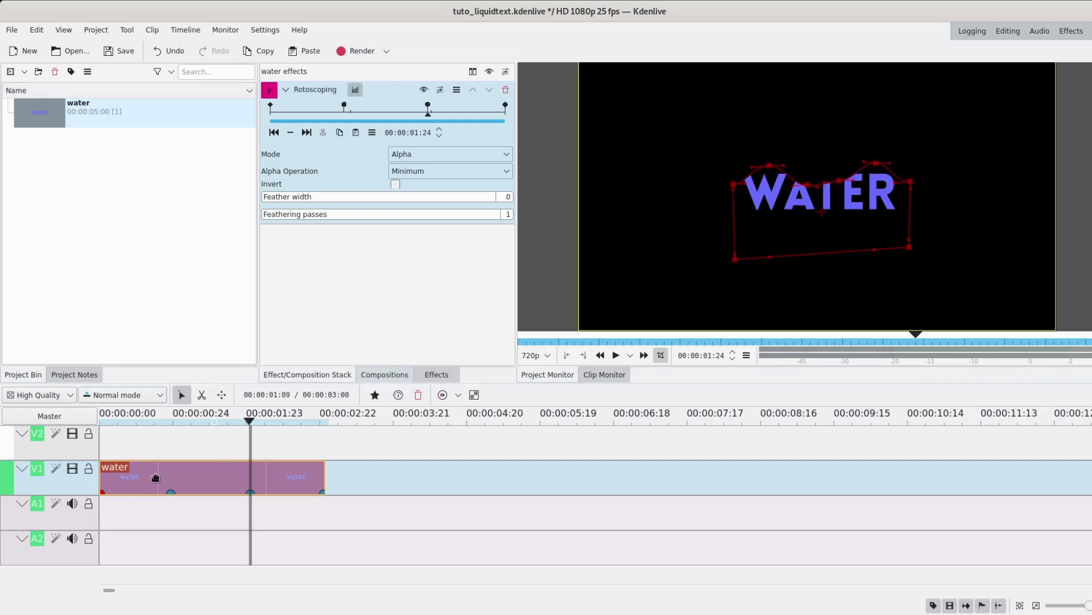
Play the reveal from the start and check WATER at 00:00:01:24
left_click(588, 477)
left_click(616, 355)
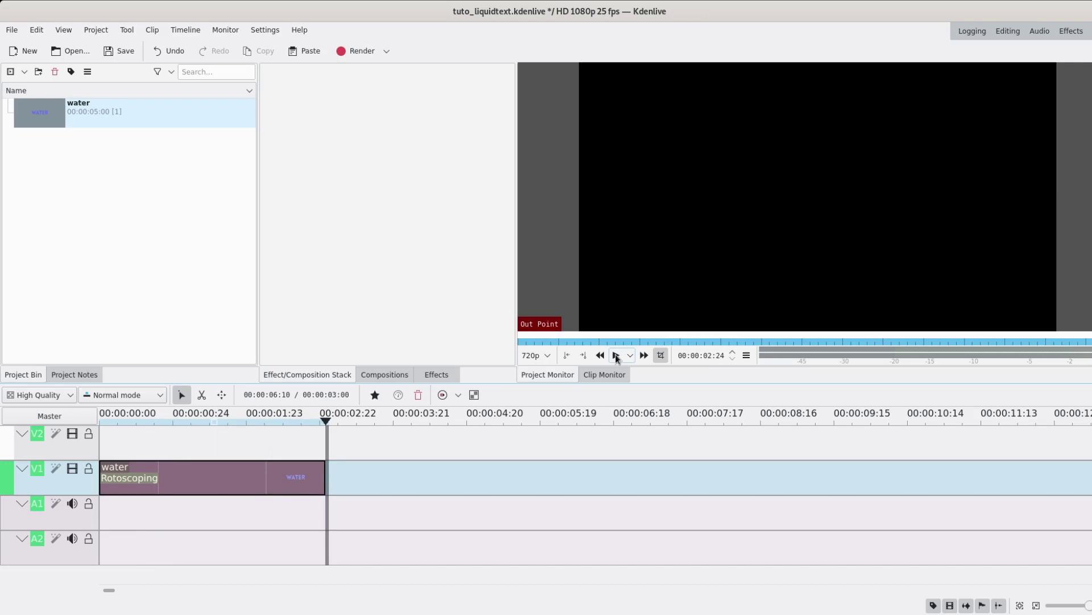
left_click(251, 446)
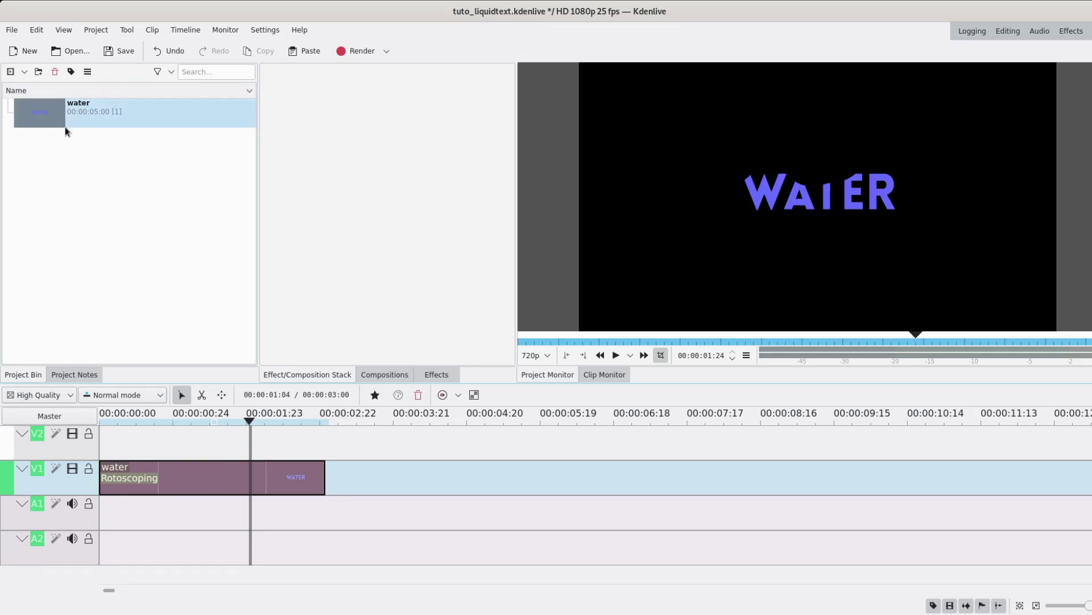
Move the masked clip to V2 and add a second water clip on V1 trimmed to 3 seconds
left_click(166, 460)
left_click_drag(165, 460, 163, 449)
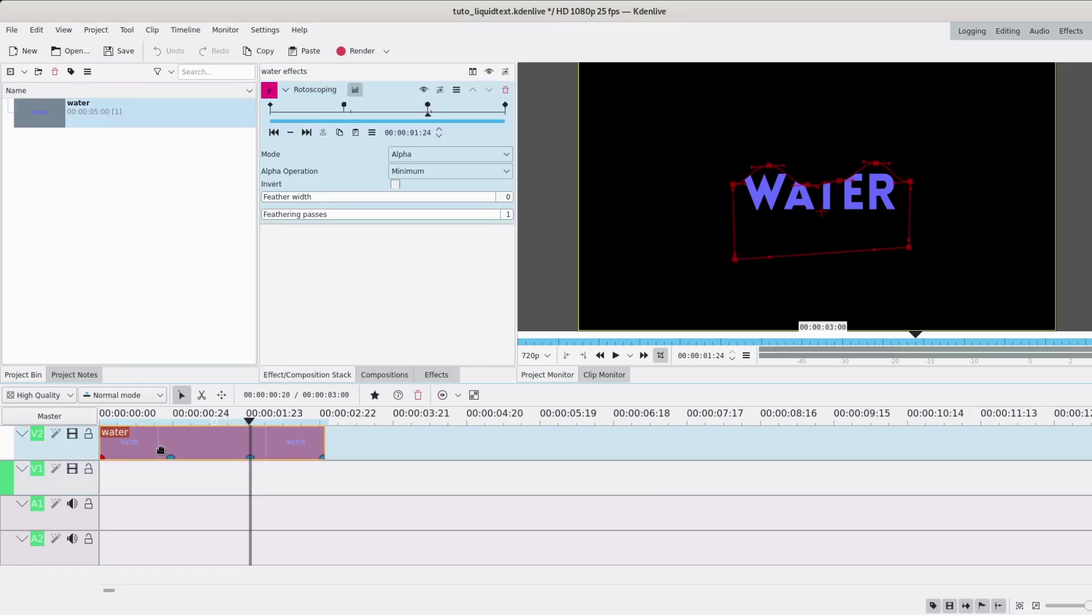
left_click_drag(48, 124, 111, 487)
left_click_drag(485, 478, 327, 477)
Apply a Brightness effect (searched as 'brigh') to the lower V1 clip and reselect it
left_click(437, 374)
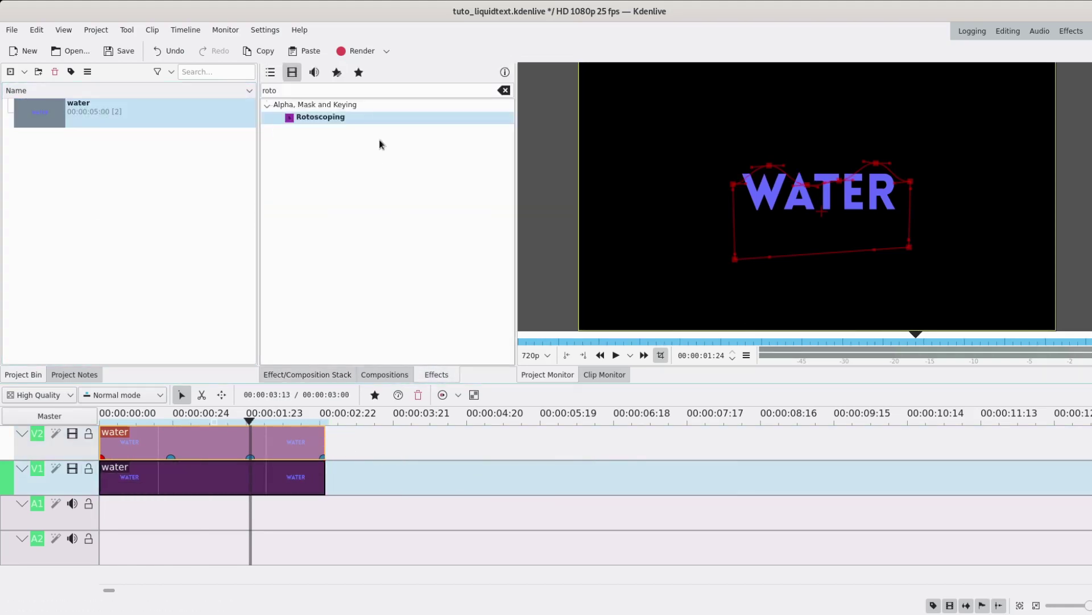
double_click(379, 90)
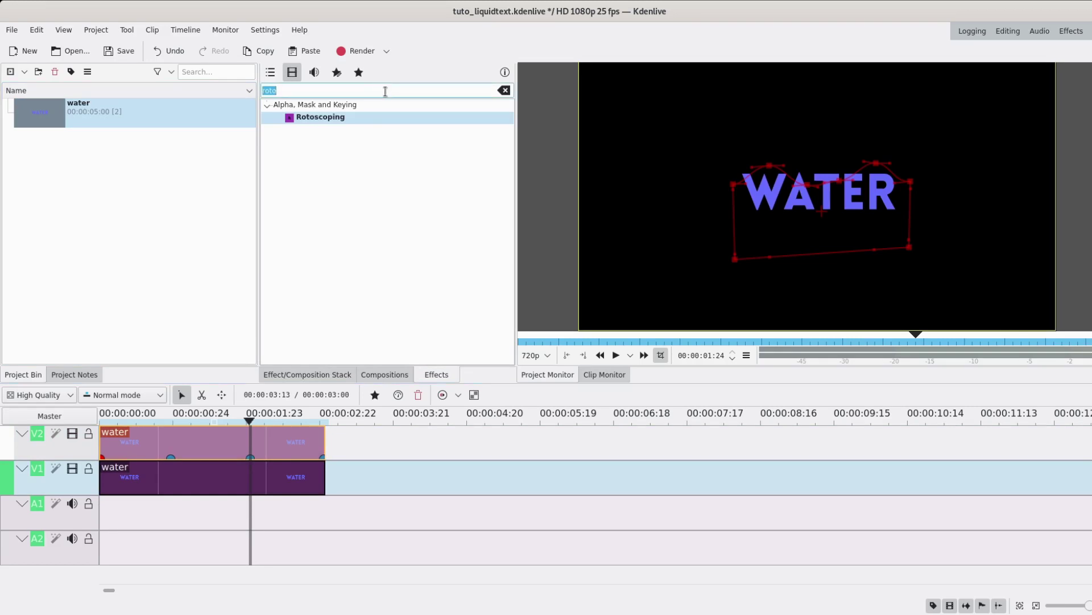
type("brigh")
left_click_drag(307, 117, 283, 473)
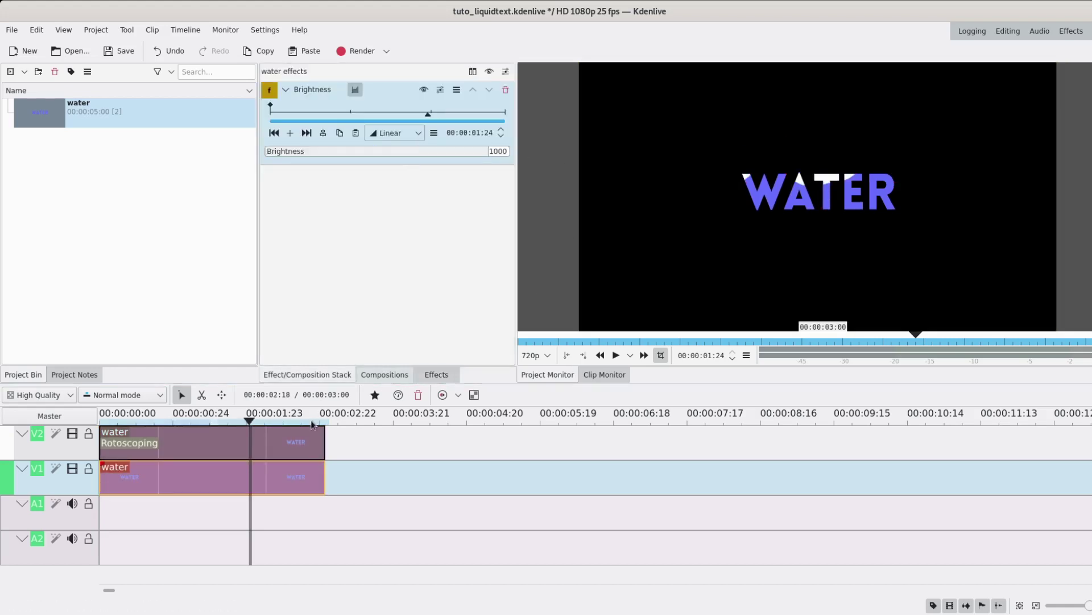
left_click(183, 501)
left_click(177, 504)
left_click(223, 487)
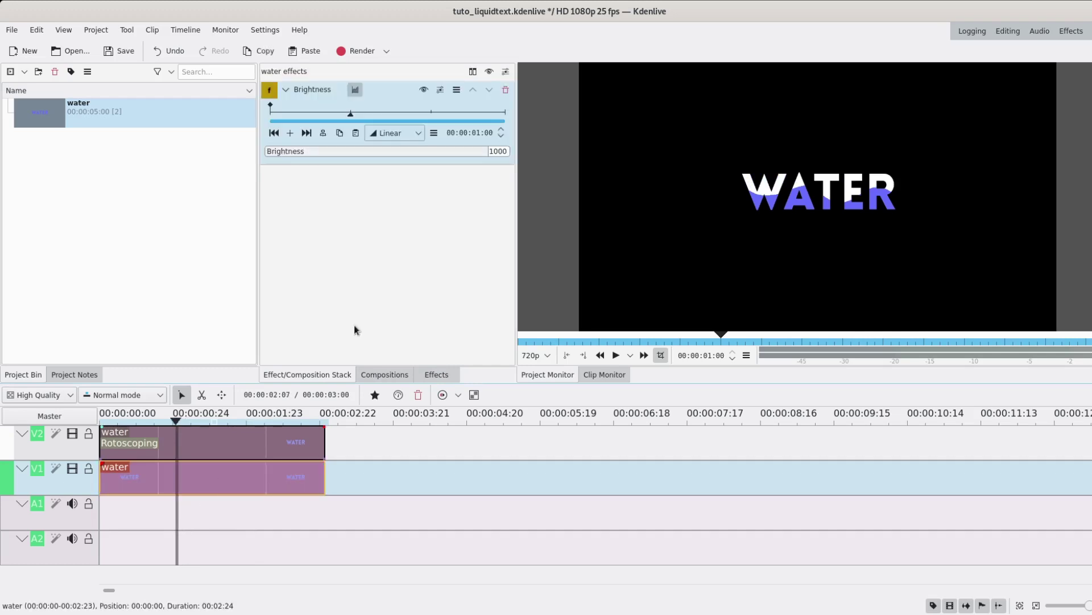
left_click(506, 88)
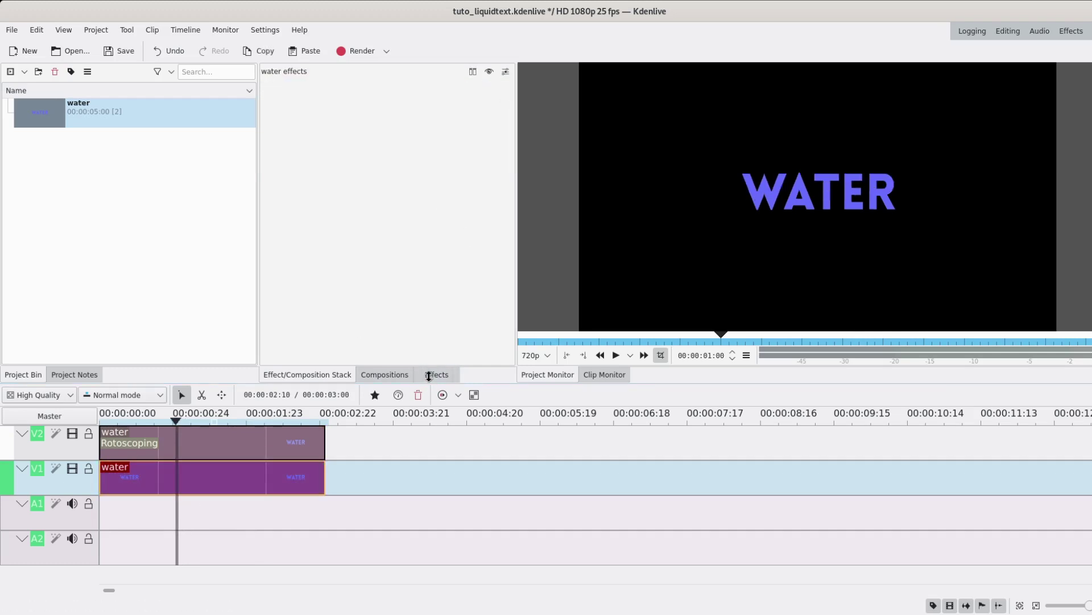
left_click(430, 375)
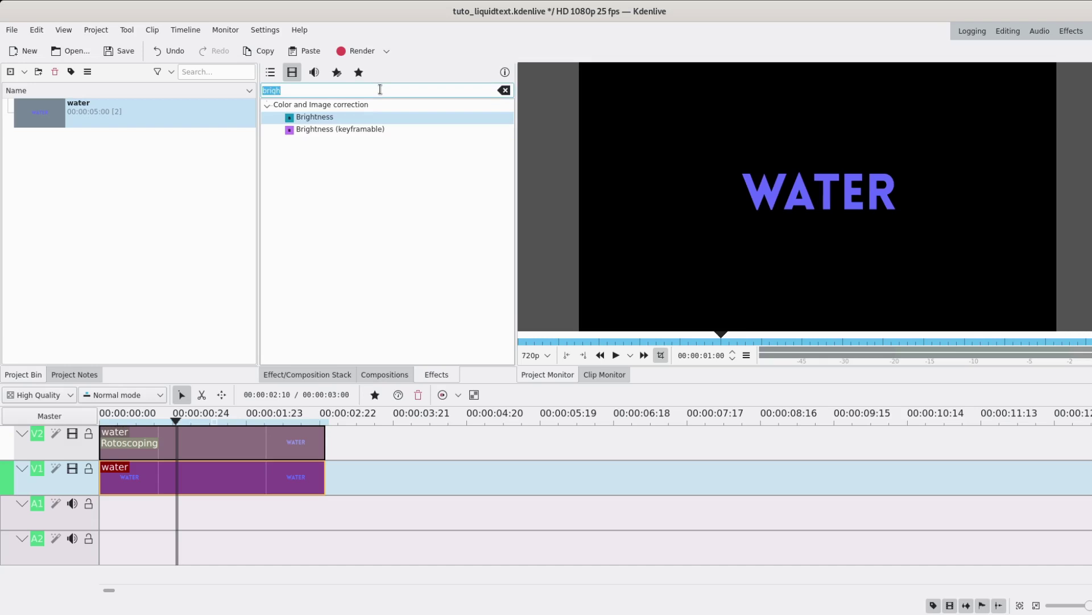
type("hue")
left_click_drag(315, 117, 241, 474)
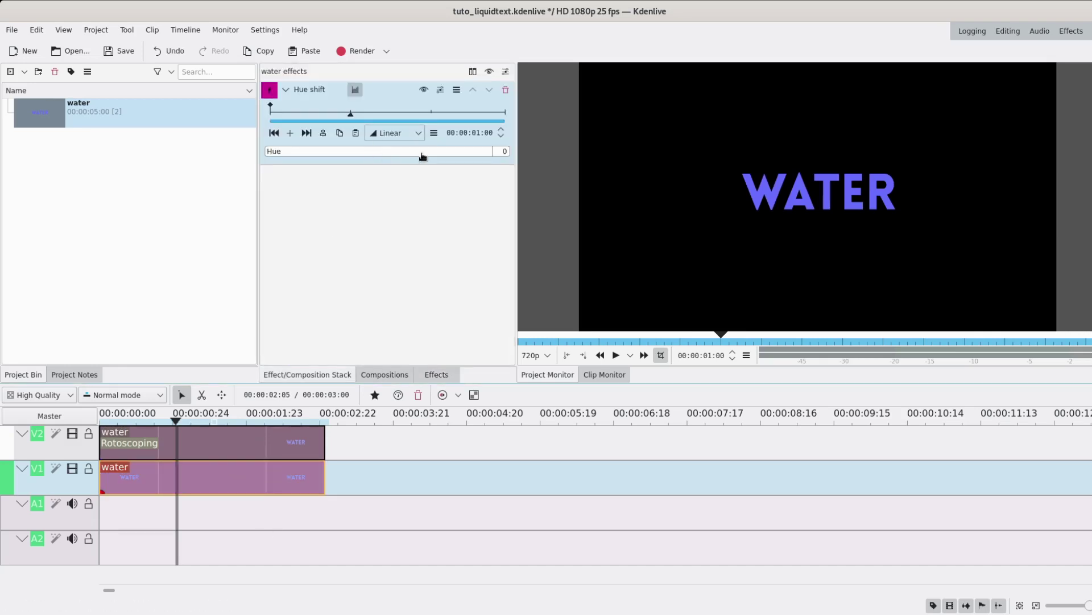
left_click(422, 154)
left_click(340, 154)
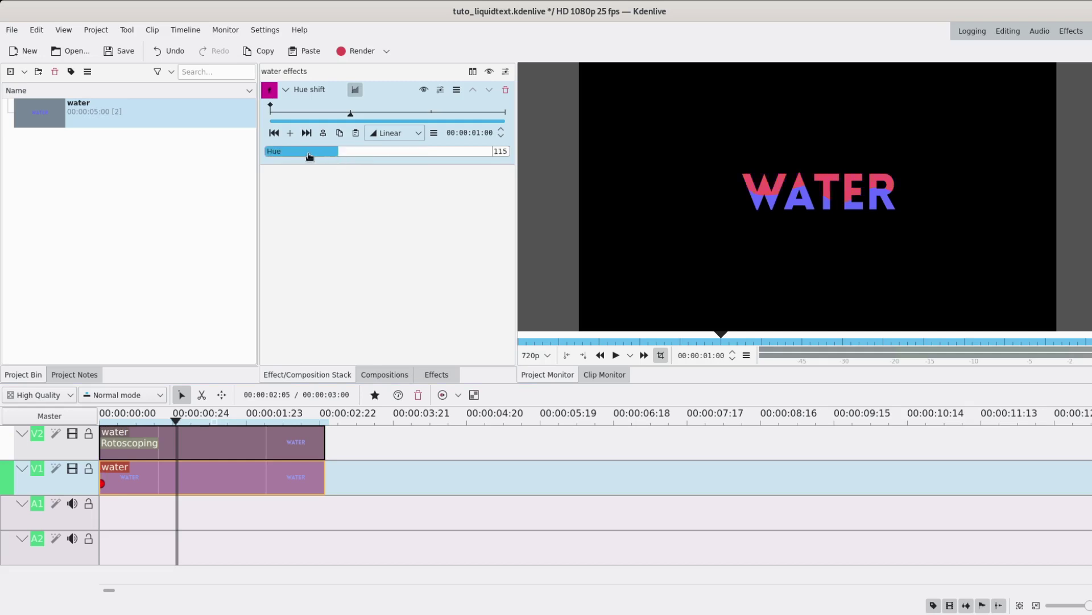
left_click(309, 154)
Remove the Hue shift effect, delete the lower clip, and duplicate the water title in the bin
left_click(506, 89)
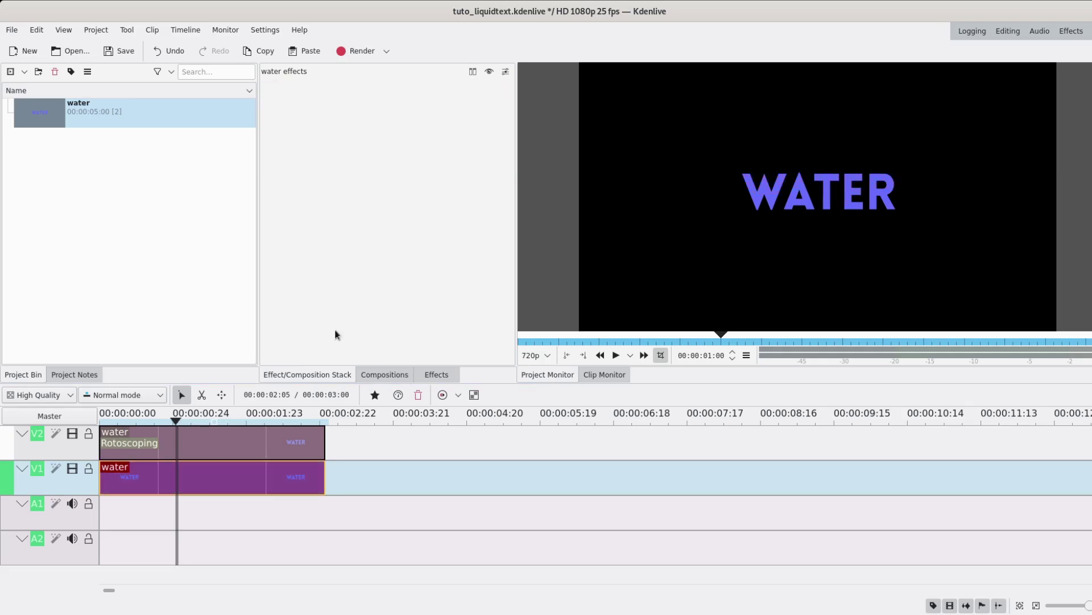
key("Delete")
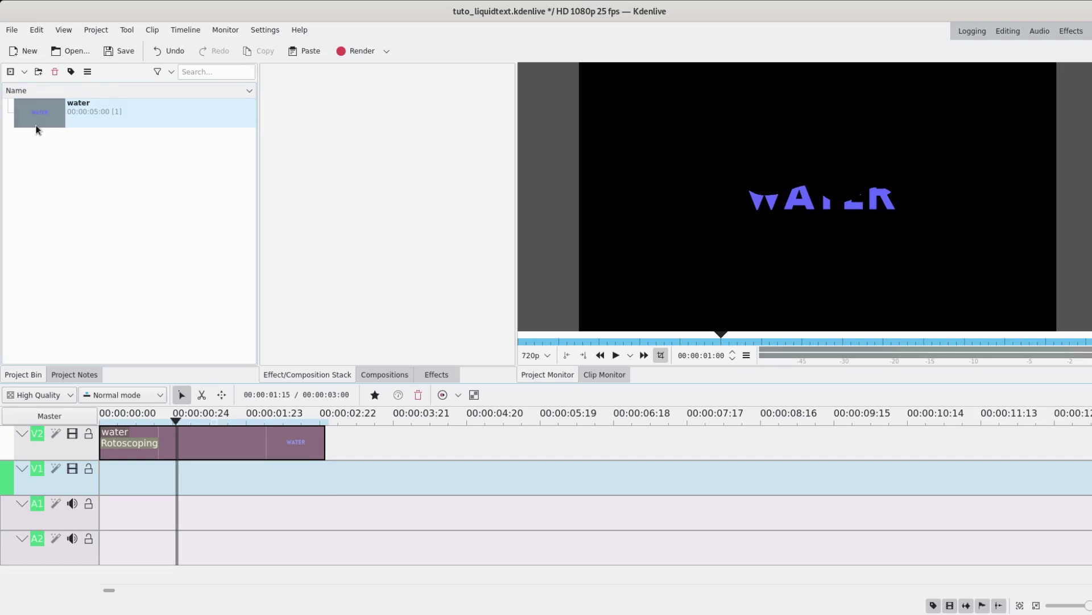
right_click(40, 117)
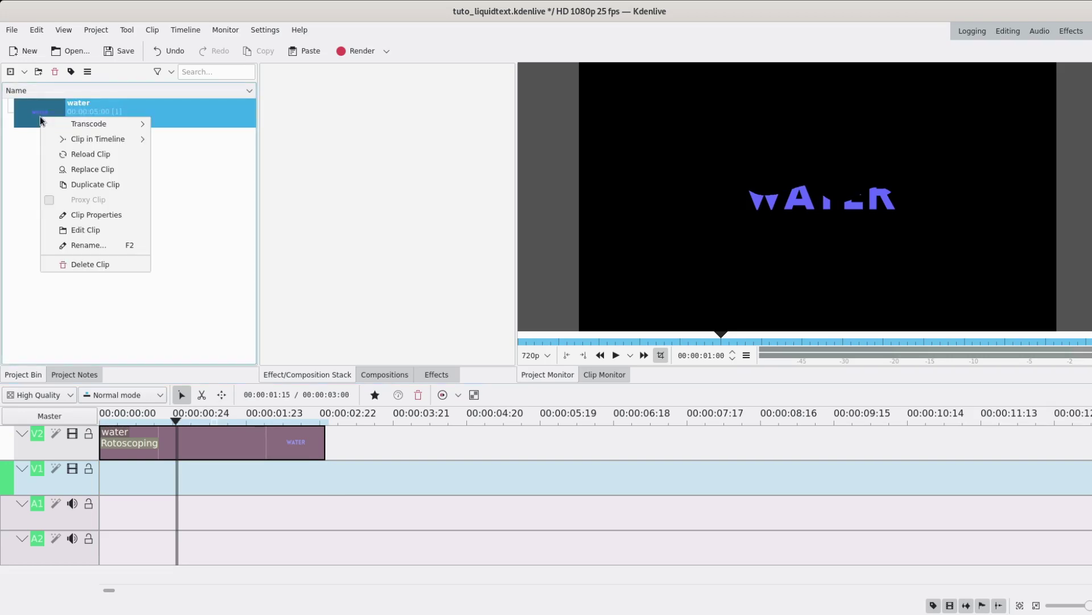
left_click(94, 185)
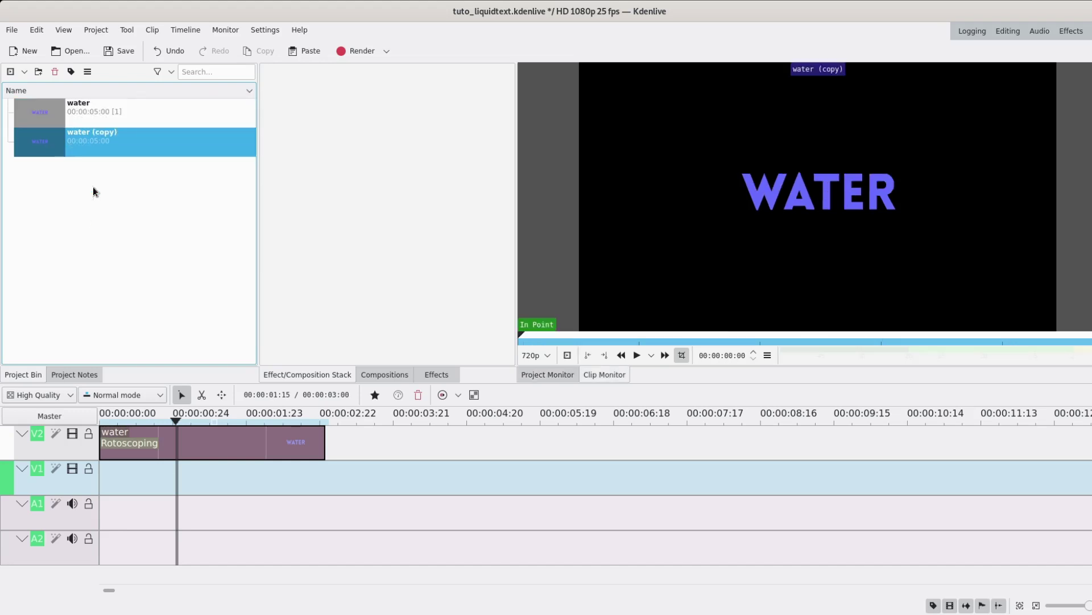
Recolour the duplicate title's WATER text peach (#ffaa7f) and update the title
double_click(46, 146)
left_click(517, 315)
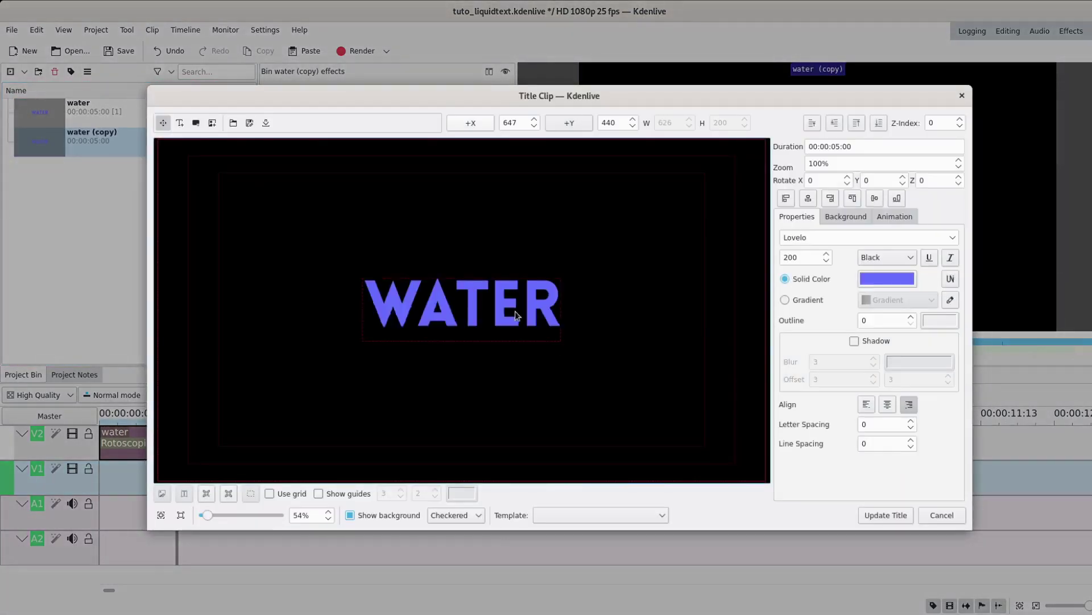
left_click(869, 276)
left_click(491, 239)
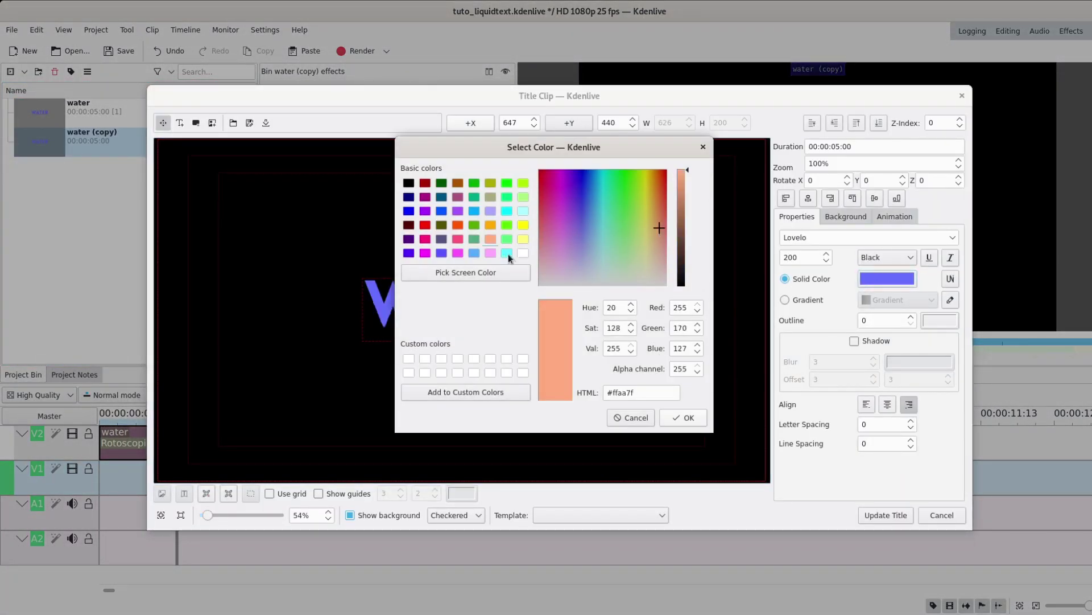
left_click(699, 419)
left_click(892, 520)
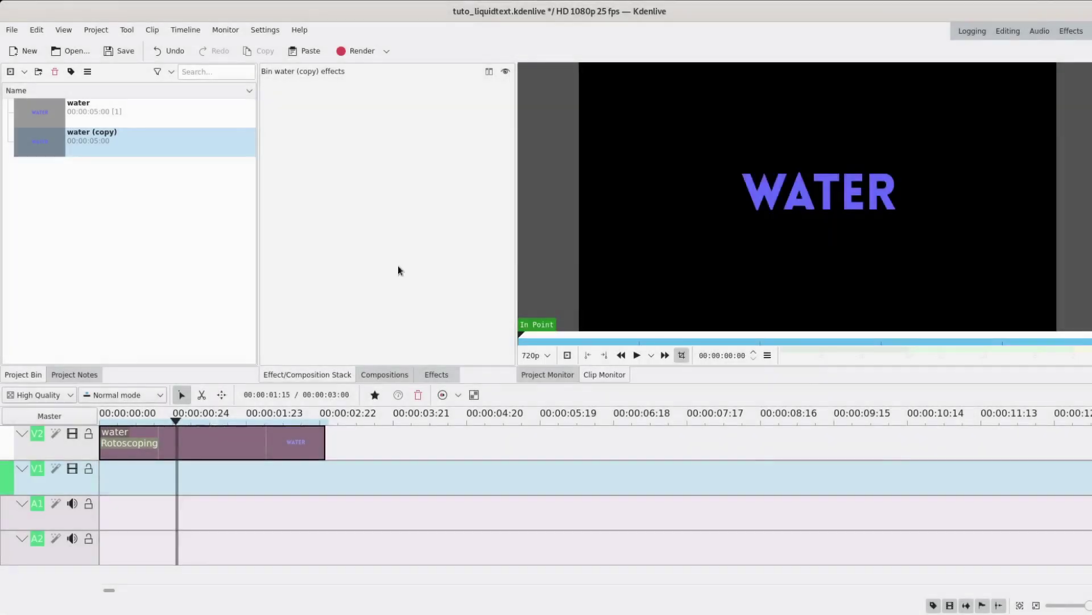
Place the peach title copy at the start of V1, trimmed to 3 seconds, and preview it
left_click_drag(41, 143, 102, 479)
left_click_drag(482, 478, 323, 478)
mouse_move(211, 513)
left_mouse_down()
mouse_move(159, 509)
mouse_move(210, 514)
left_mouse_up()
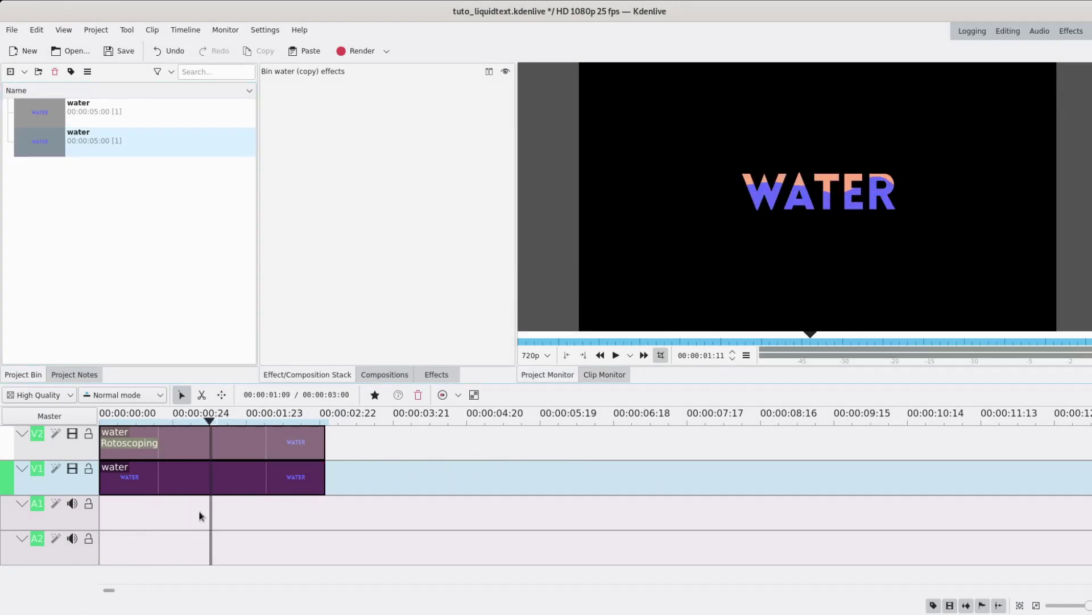
Insert a new video track below V1
right_click(85, 455)
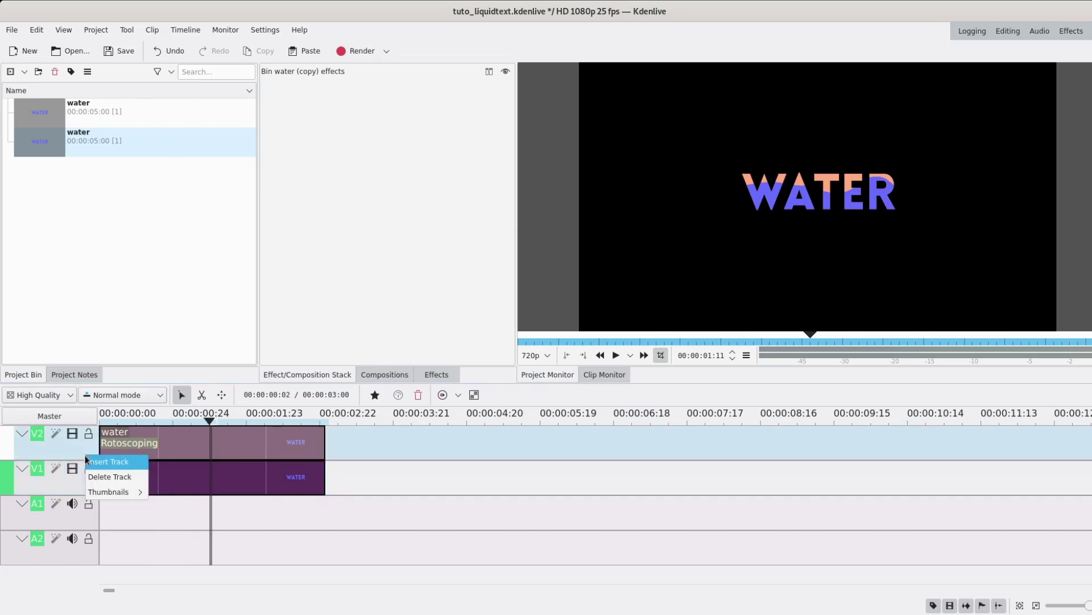
right_click(66, 487)
left_click(83, 495)
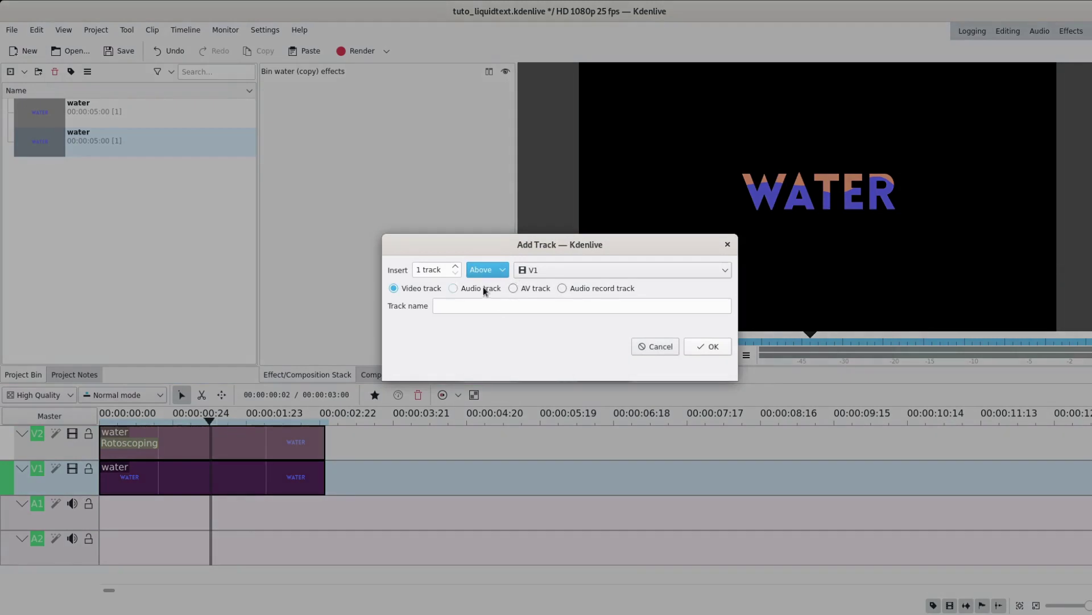
left_click(495, 272)
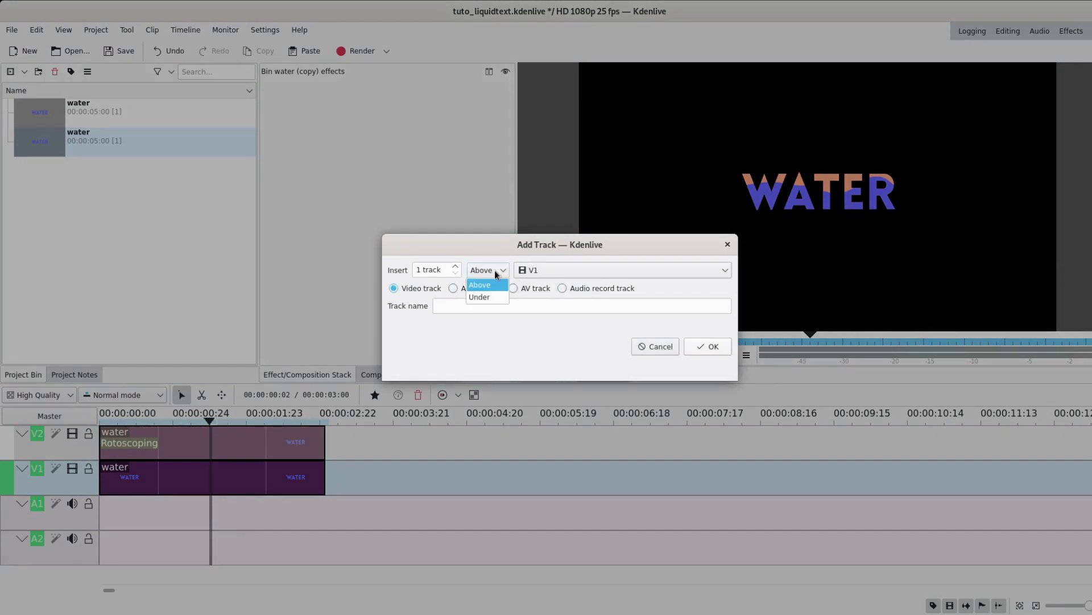
left_click(484, 296)
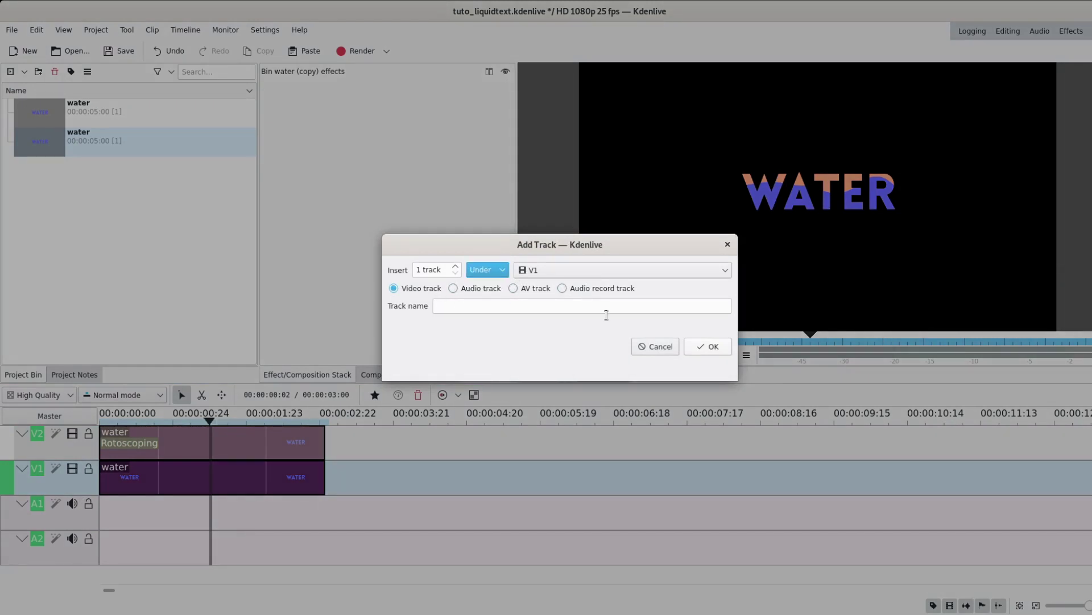
left_click(706, 350)
Create a yellow colour clip via Project > Add Color Clip
left_click(153, 515)
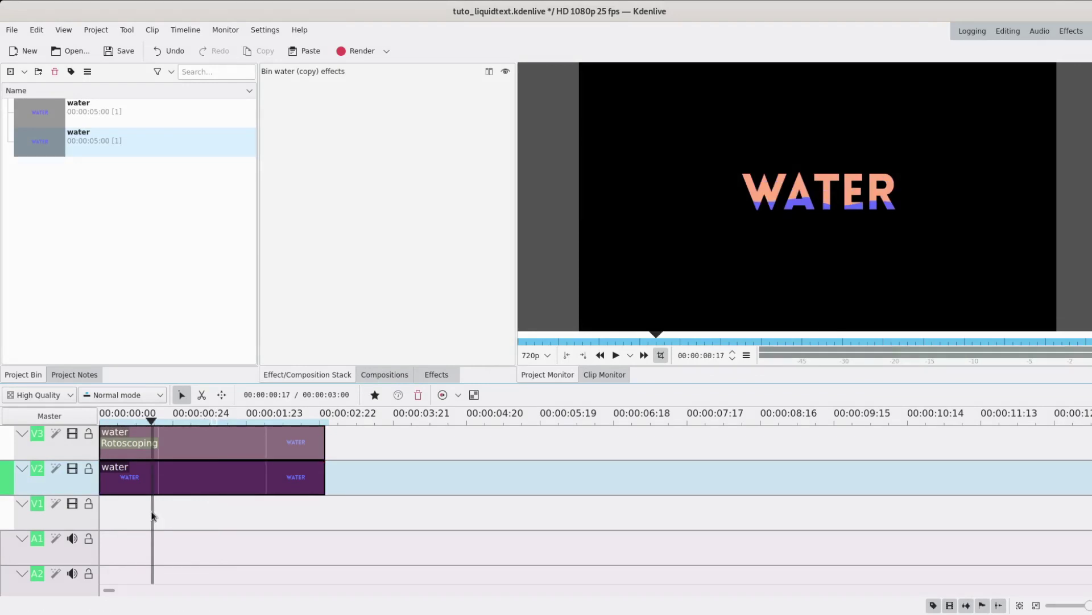
left_click(97, 32)
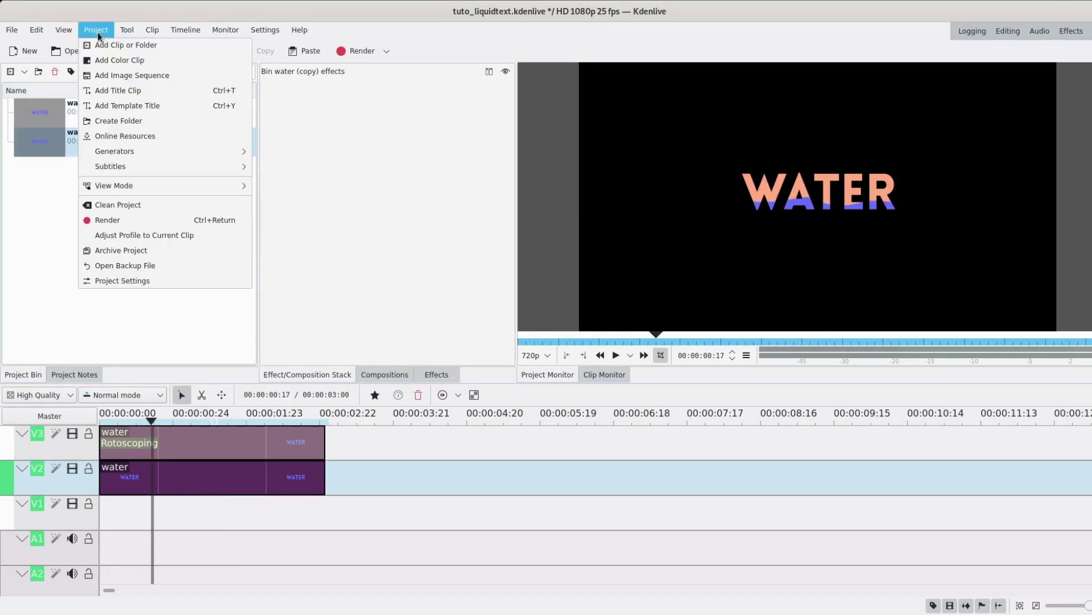
left_click(122, 62)
left_click(576, 311)
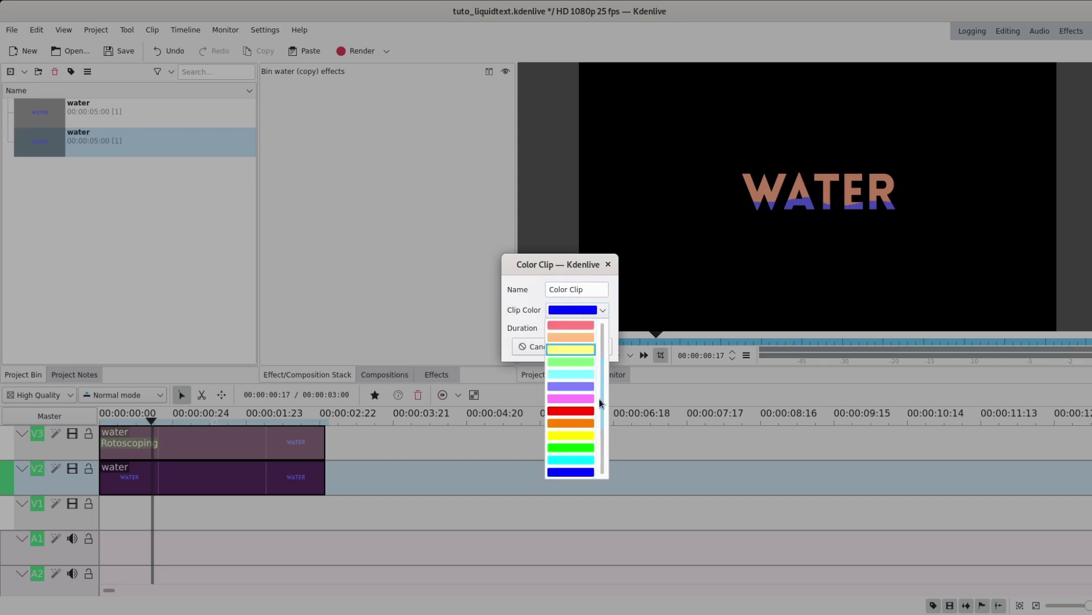
left_click(586, 435)
left_click(592, 346)
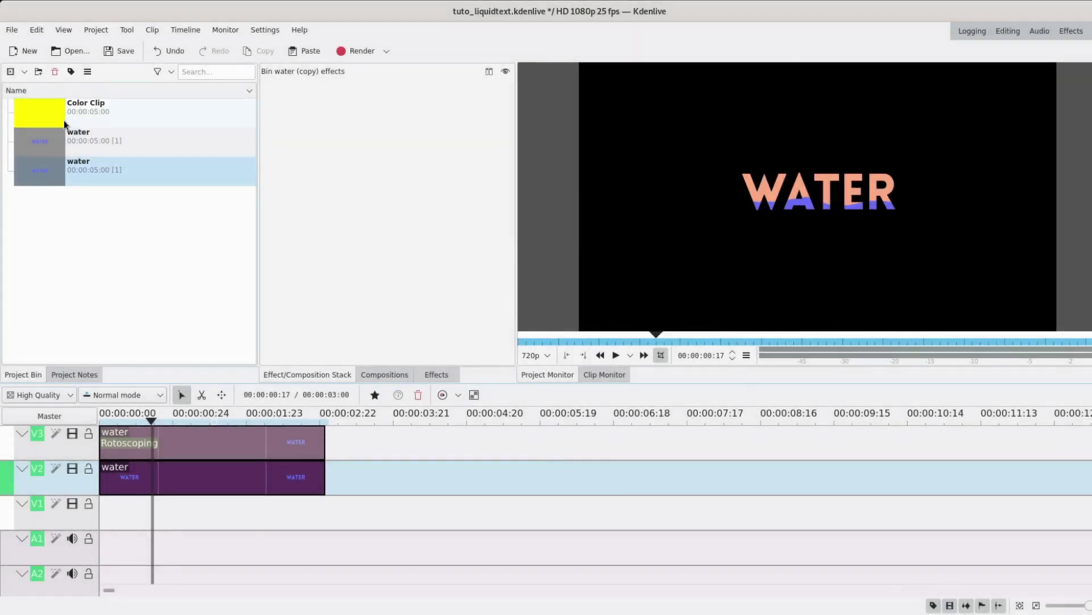
Put the yellow clip at the start of the bottom track, trim it to 3 seconds, and preview
left_click_drag(64, 124, 105, 491)
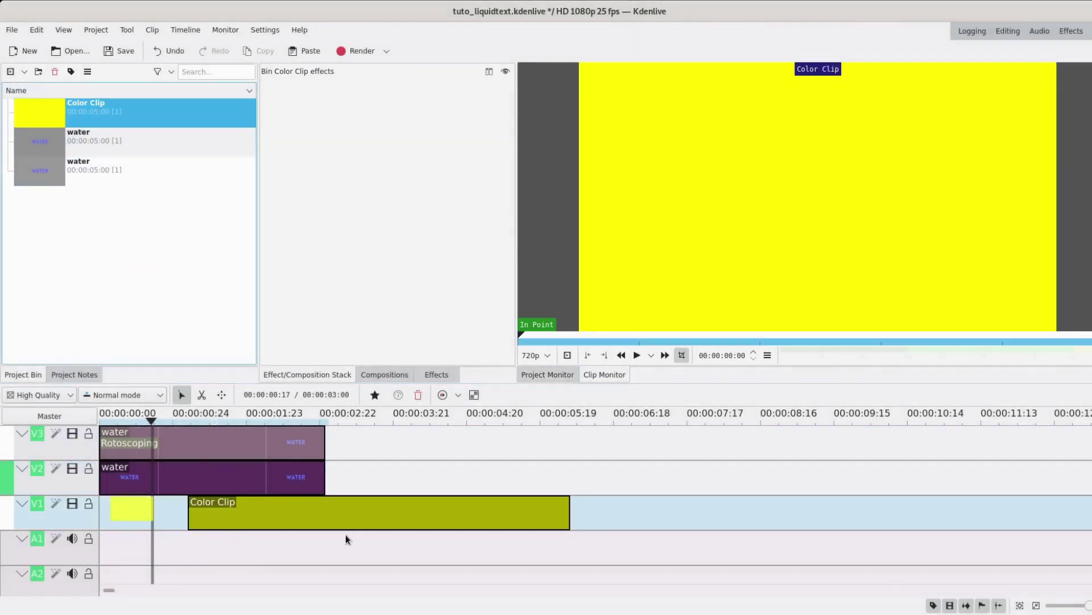
left_click_drag(480, 512, 325, 513)
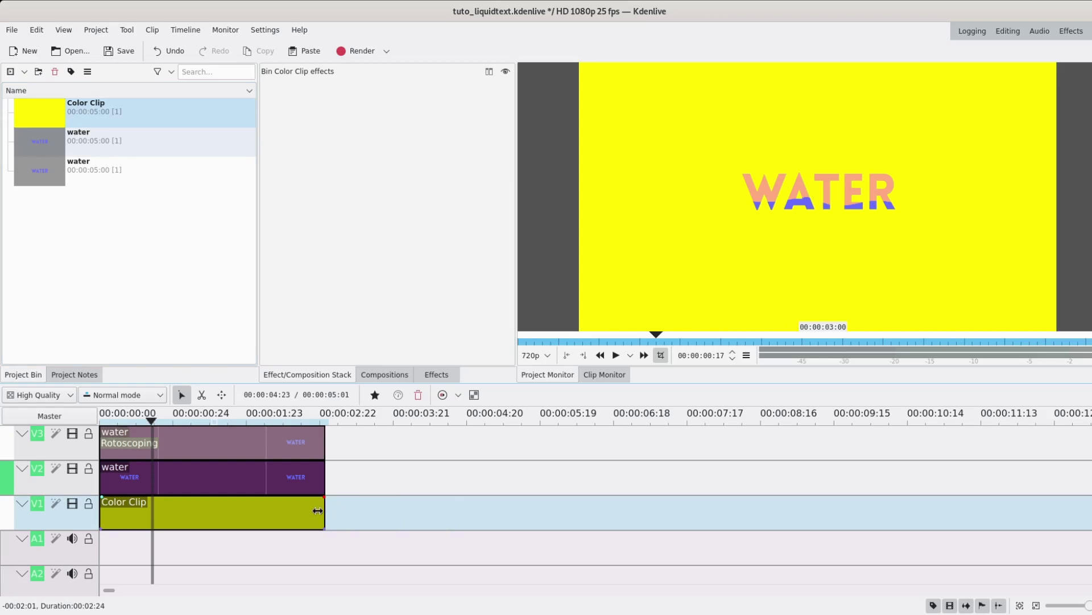
left_click(206, 536)
left_click(165, 537)
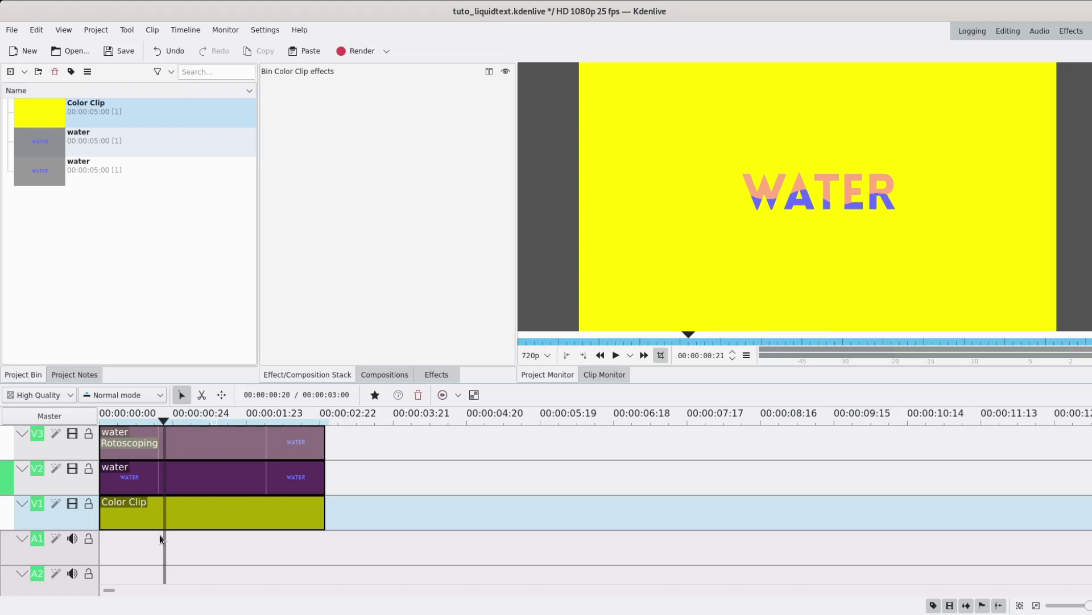
Insert track V4 above V3 and place a water clip on it, trimmed to 3 seconds
right_click(95, 464)
left_click(101, 461)
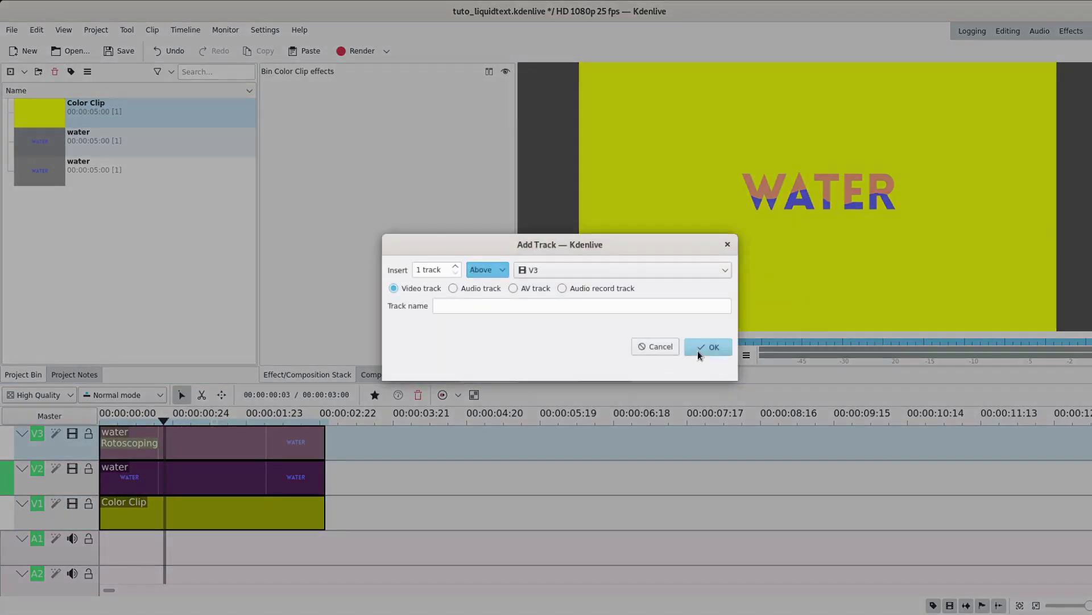
left_click(708, 347)
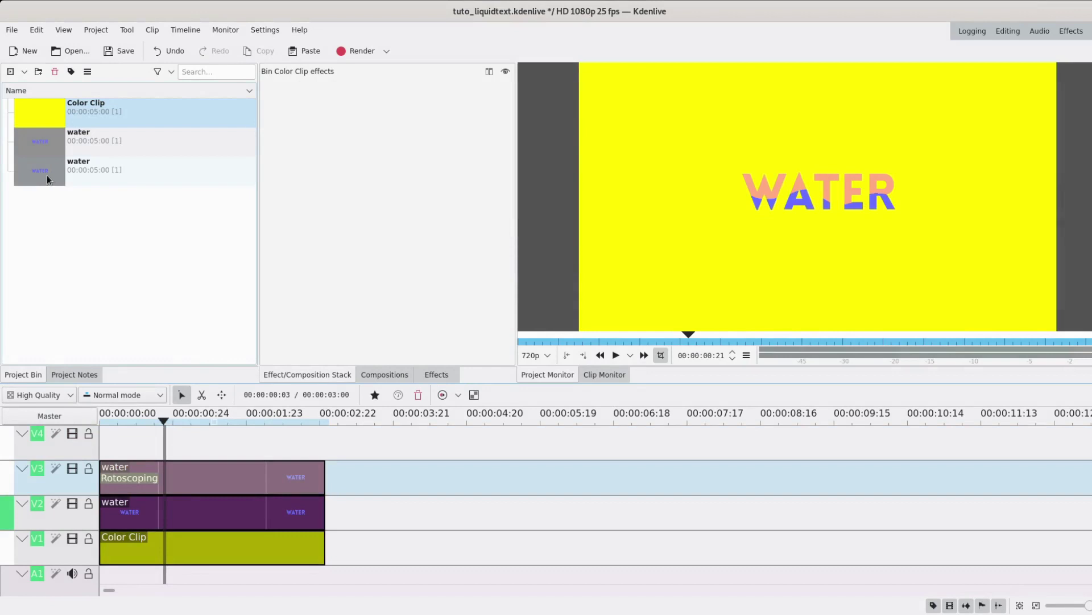
left_click(42, 146)
left_click_drag(165, 437, 143, 443)
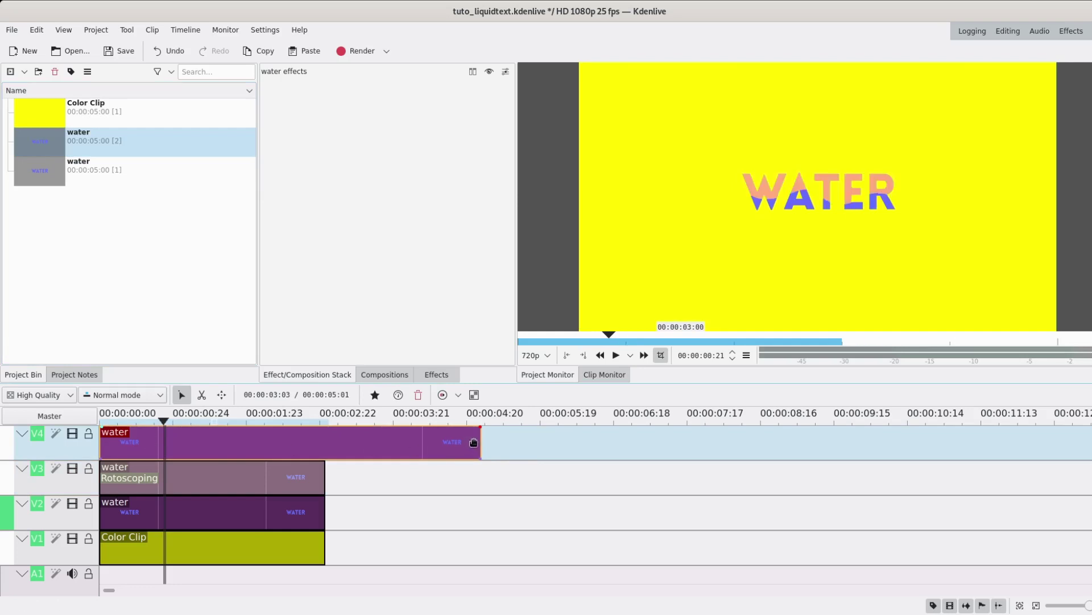
left_click_drag(480, 444, 477, 442)
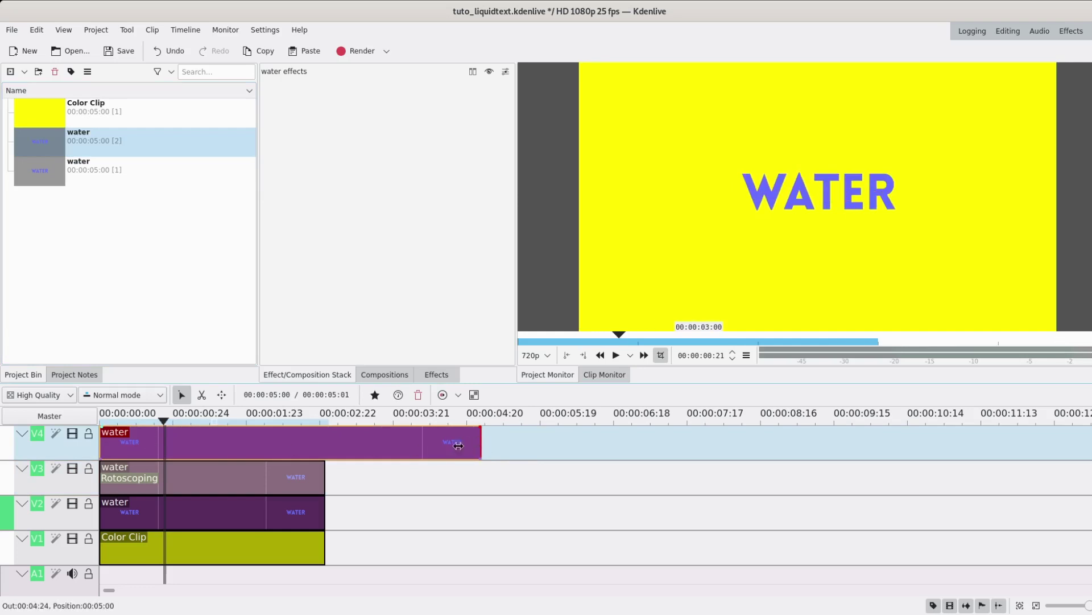
left_click_drag(320, 450, 325, 448)
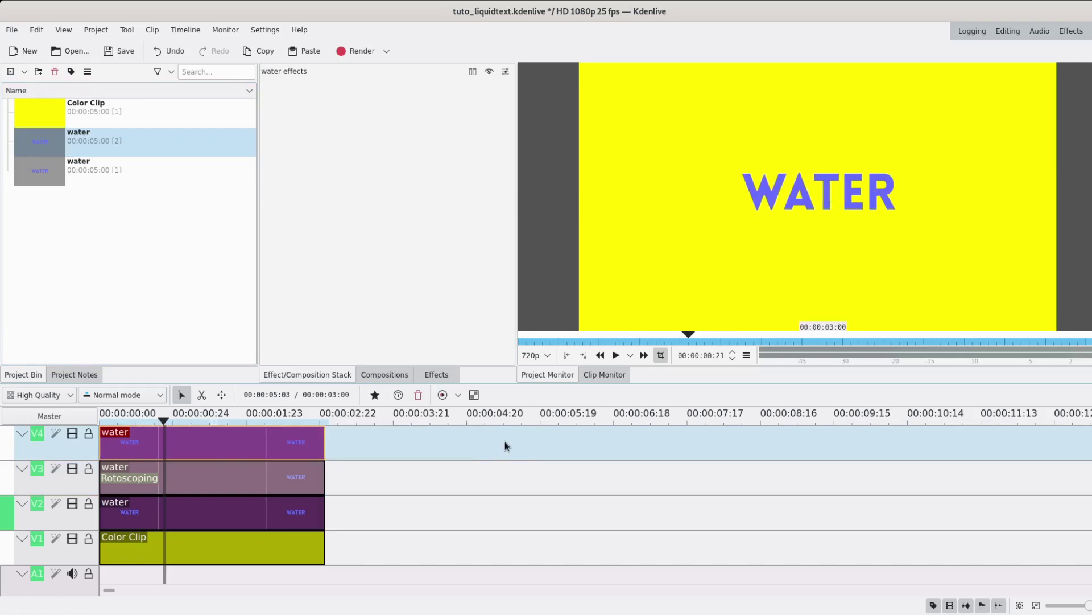
Apply the Charcoal effect, found by searching 'charc', to the V4 water clip
left_click(442, 375)
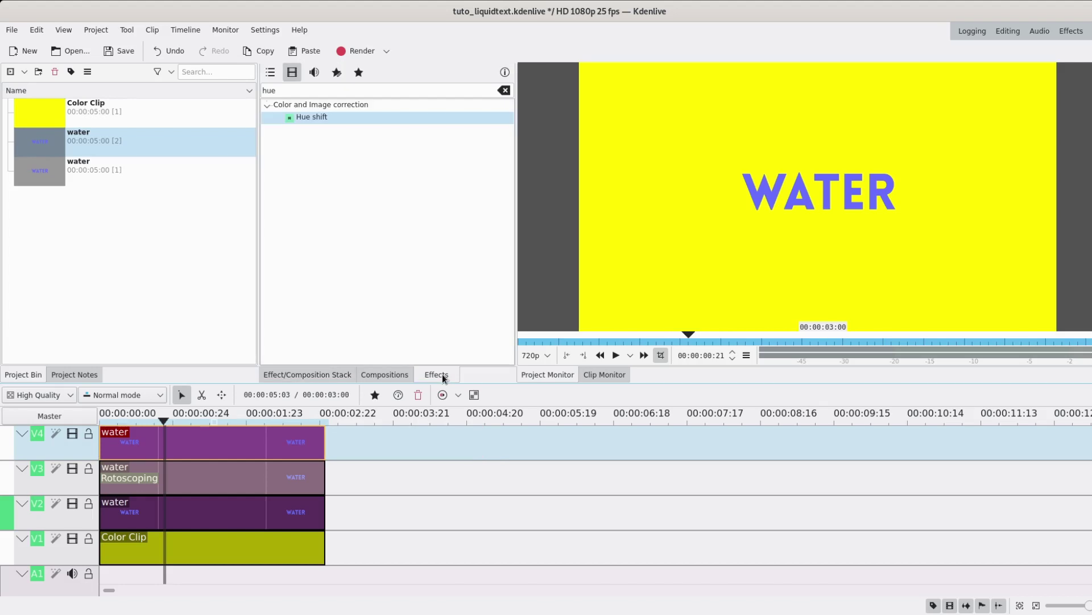
double_click(393, 90)
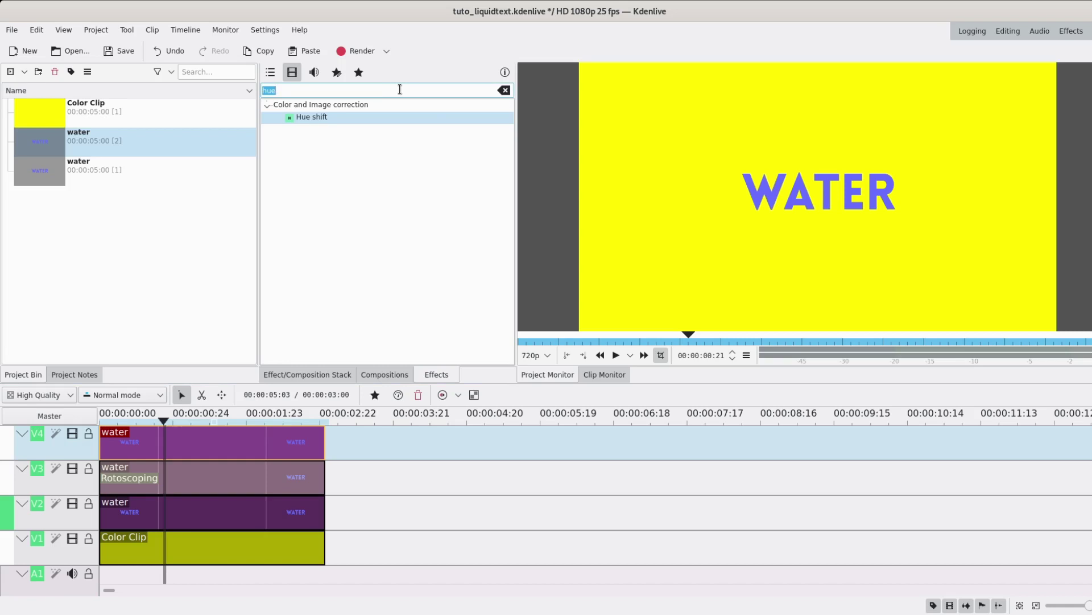
type("charc")
left_click_drag(317, 118, 300, 256)
left_click_drag(231, 447, 227, 445)
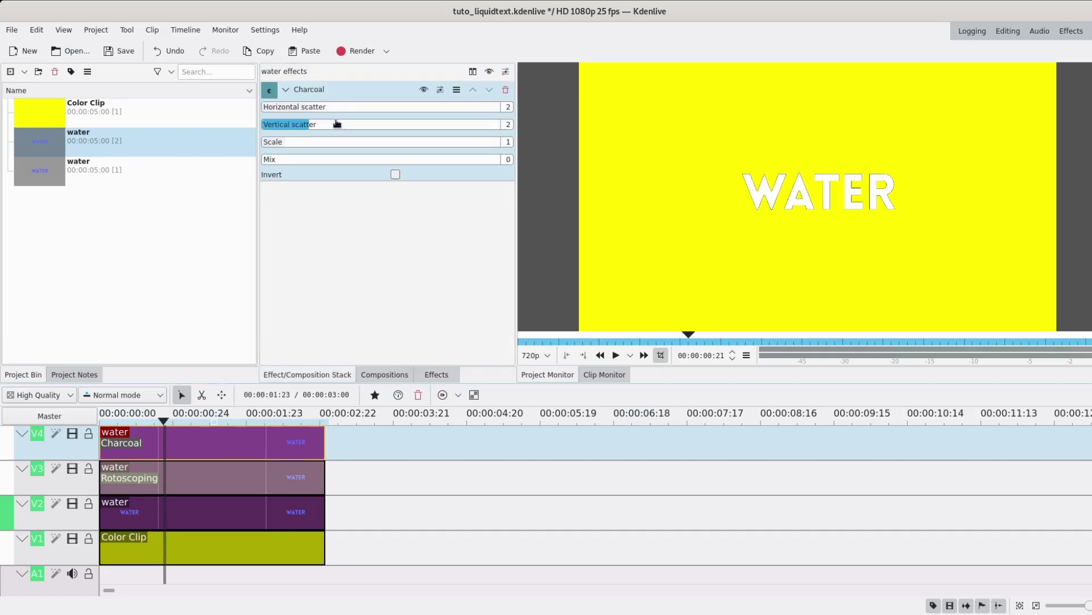
Raise the Charcoal Scale to its maximum of 10
left_click(357, 108)
left_click(356, 124)
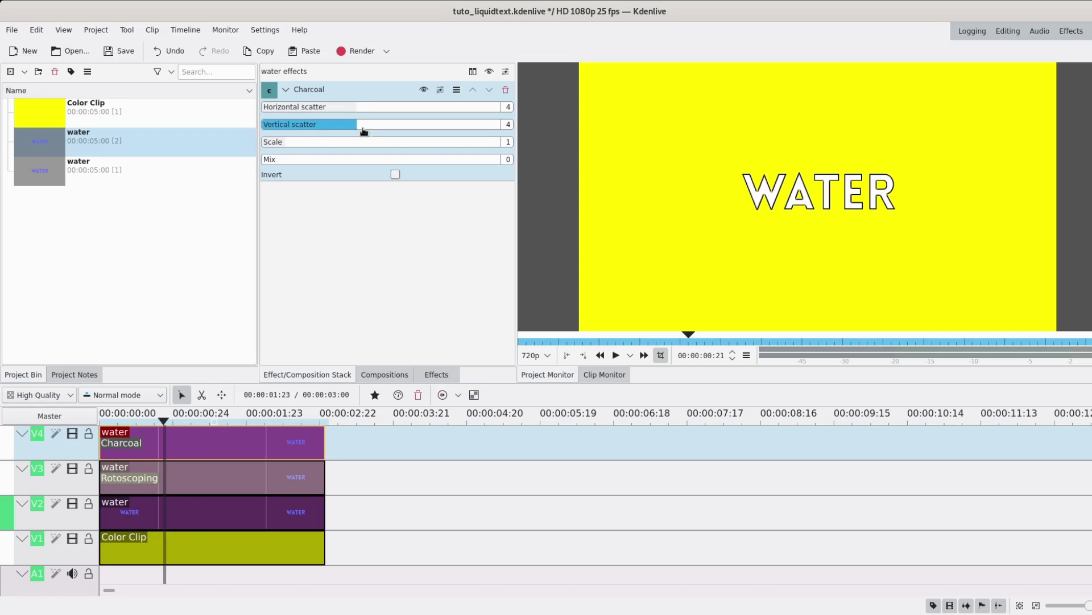
left_click(356, 144)
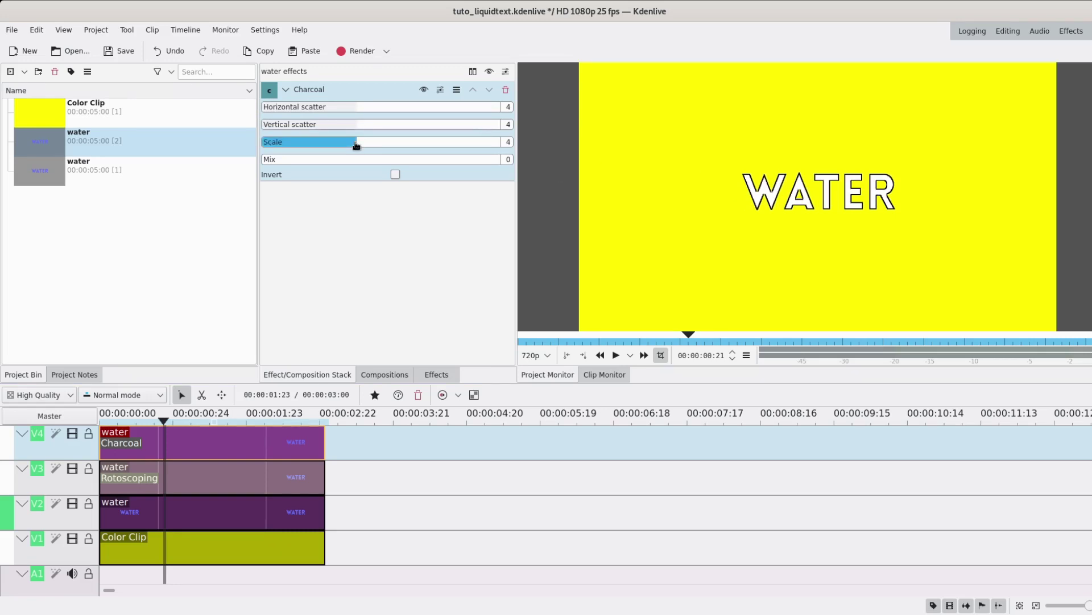
left_click(375, 143)
left_click_drag(325, 108, 295, 110)
left_click(292, 127)
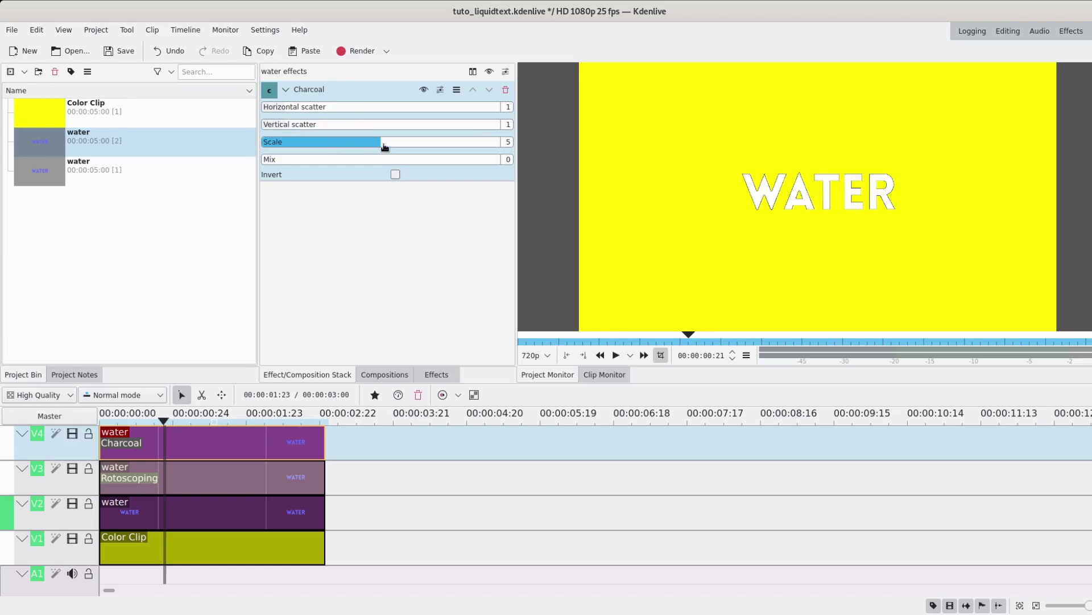
left_click(467, 145)
scroll(467, 144, "up", 1)
left_click_drag(467, 144, 512, 147)
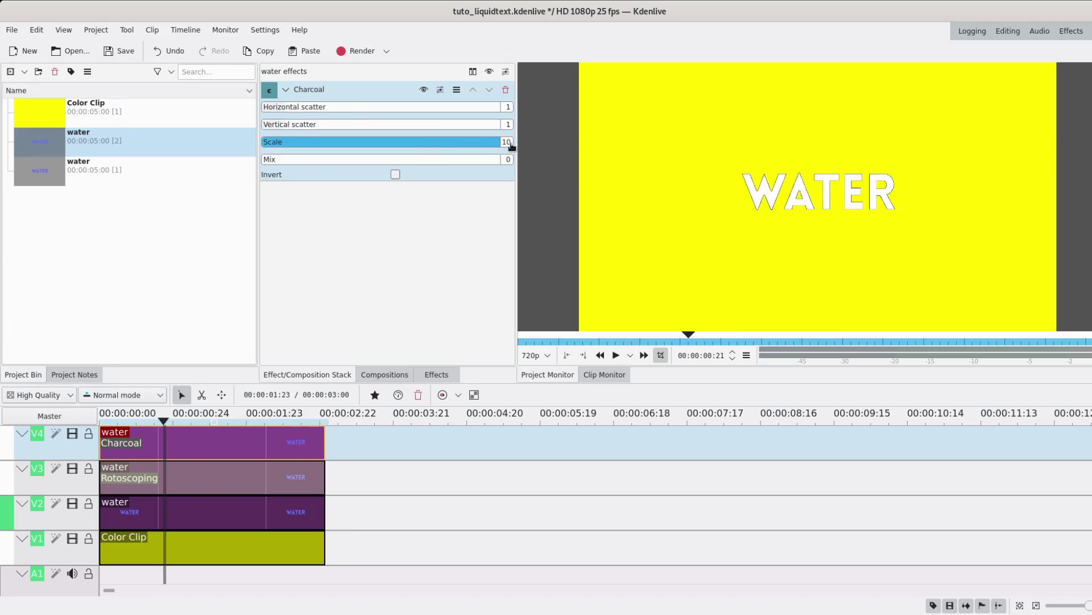
Set both Charcoal horizontal and vertical scatter to 6
left_click(310, 124)
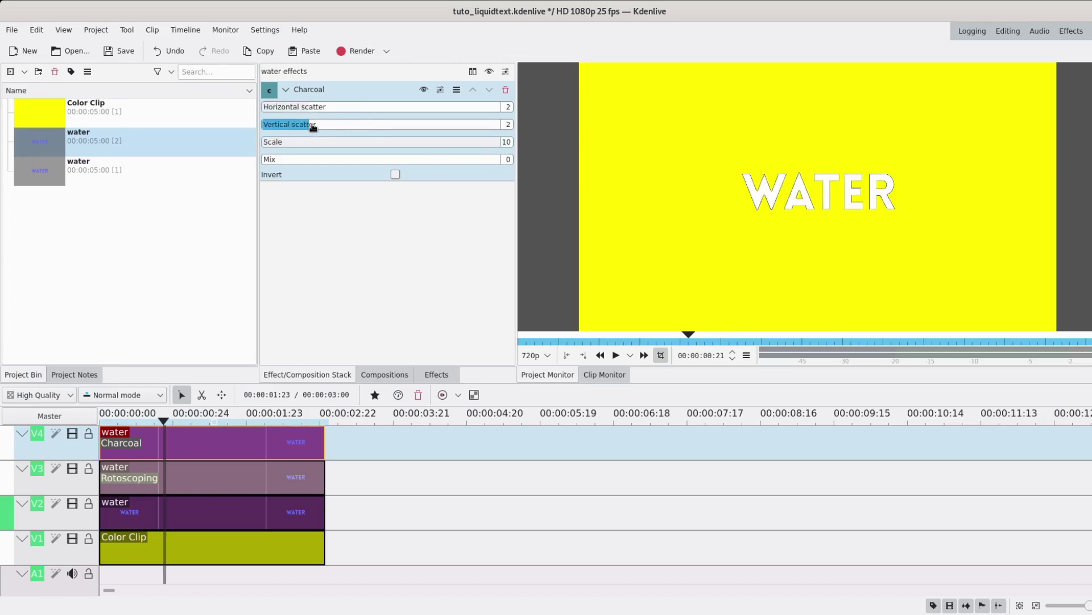
left_click(310, 107)
left_click(359, 107)
left_click(366, 125)
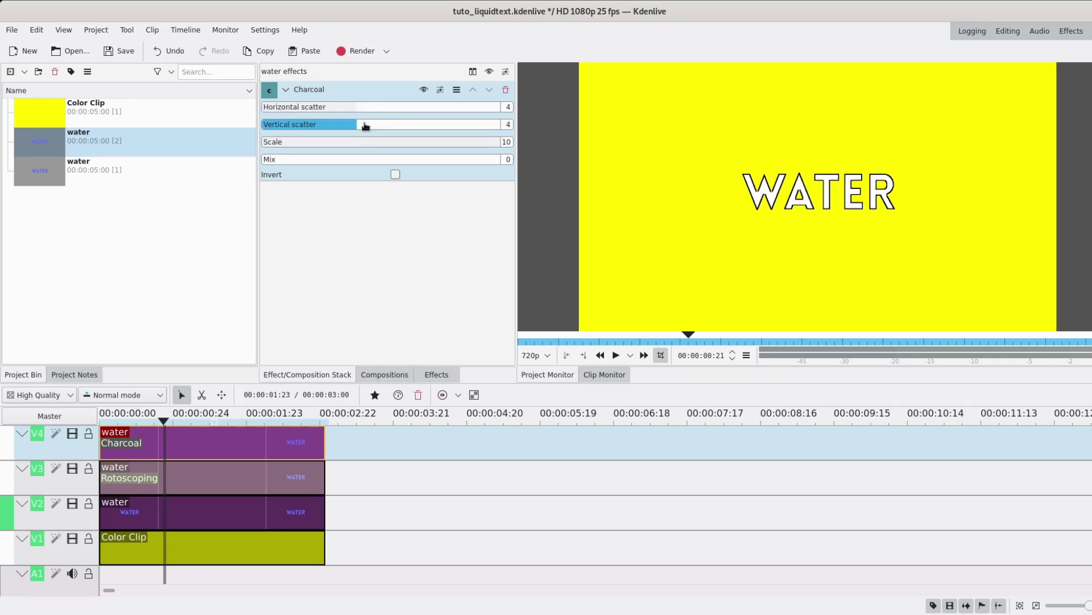
left_click(389, 124)
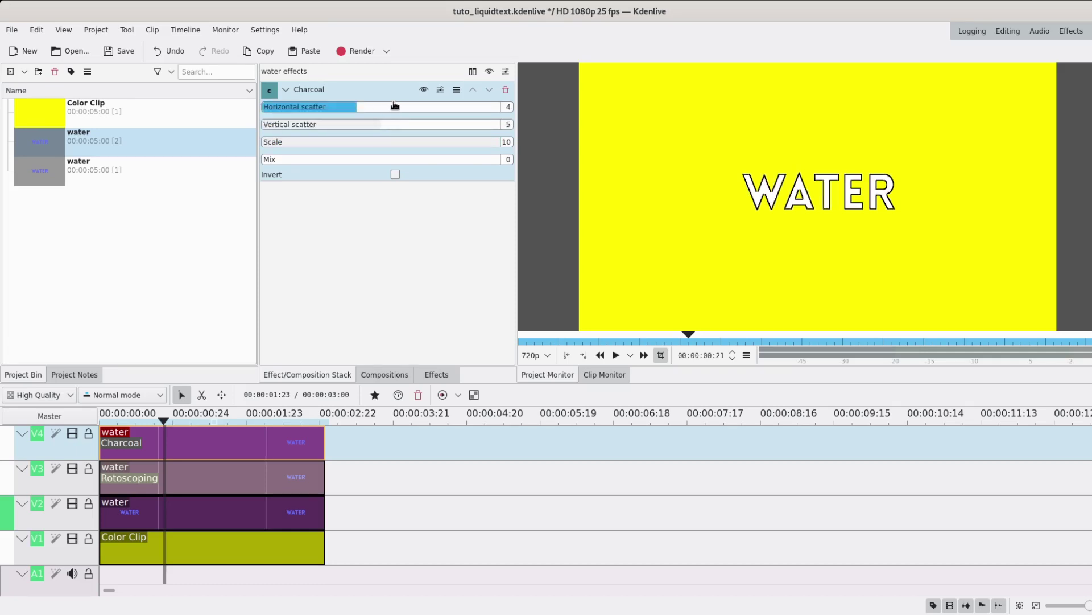
left_click(405, 107)
left_click(405, 124)
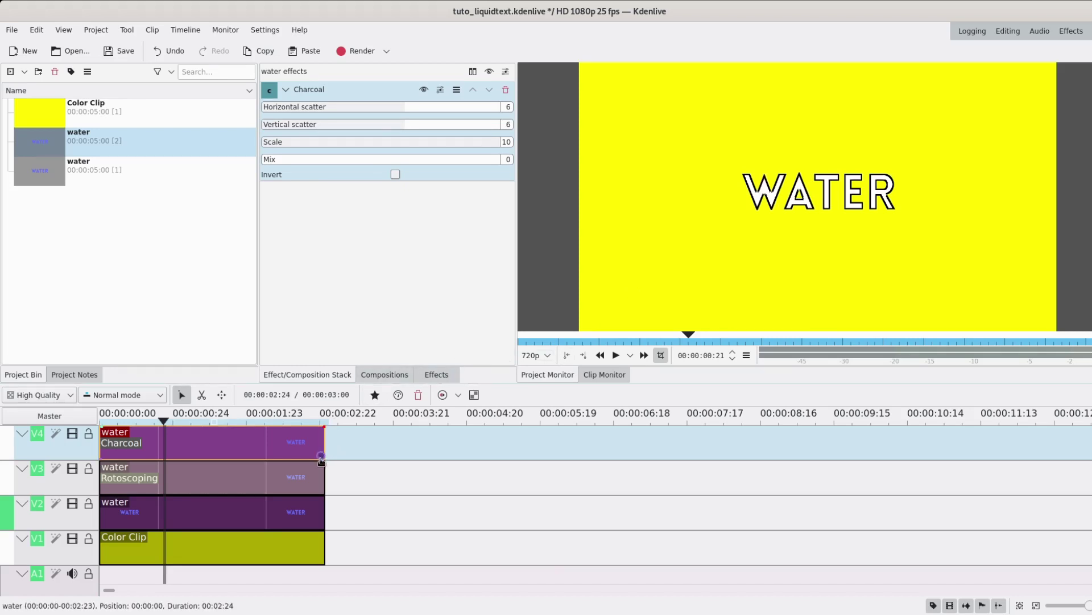
Give the V4 water clip a Composite and transform composition with Multiply blend mode
left_click(320, 460)
left_click(304, 72)
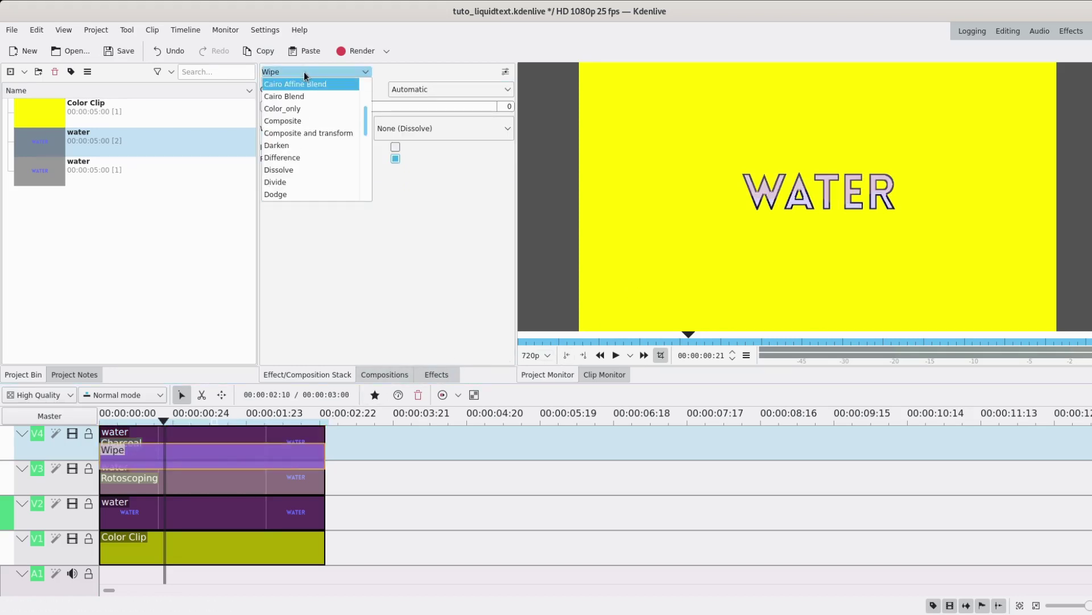
left_click(315, 134)
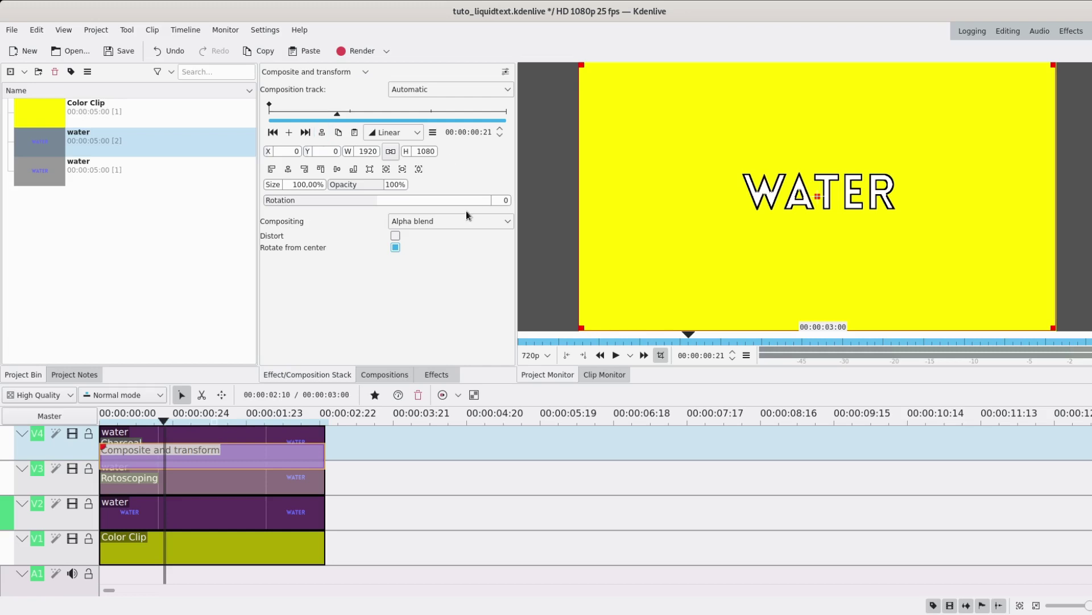
left_click(436, 227)
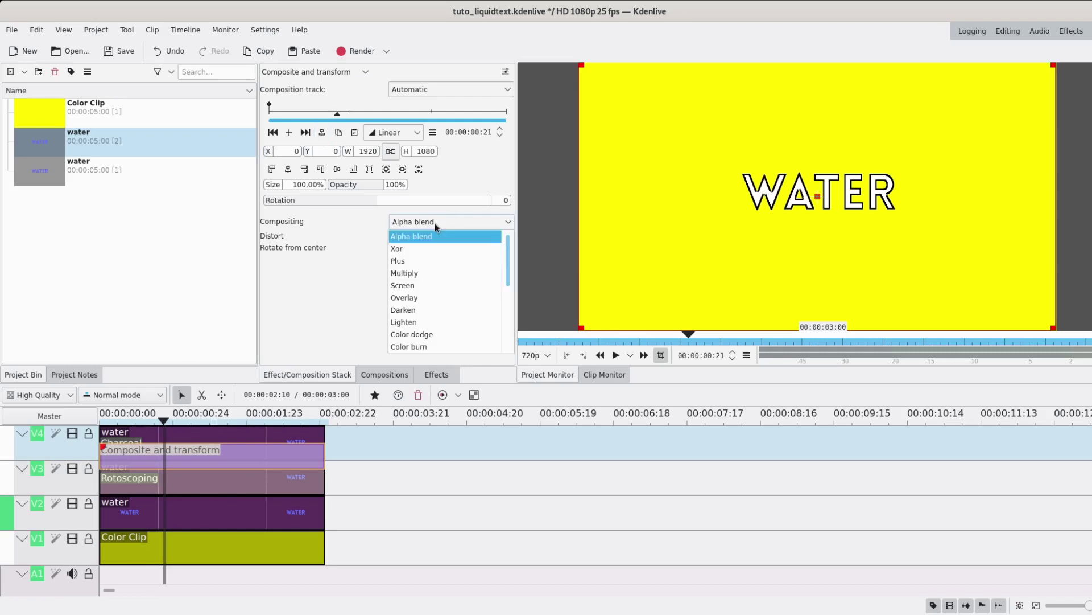
left_click(430, 274)
Change V3's Wipe composition to Composite and preview the fill from the start
left_click(307, 494)
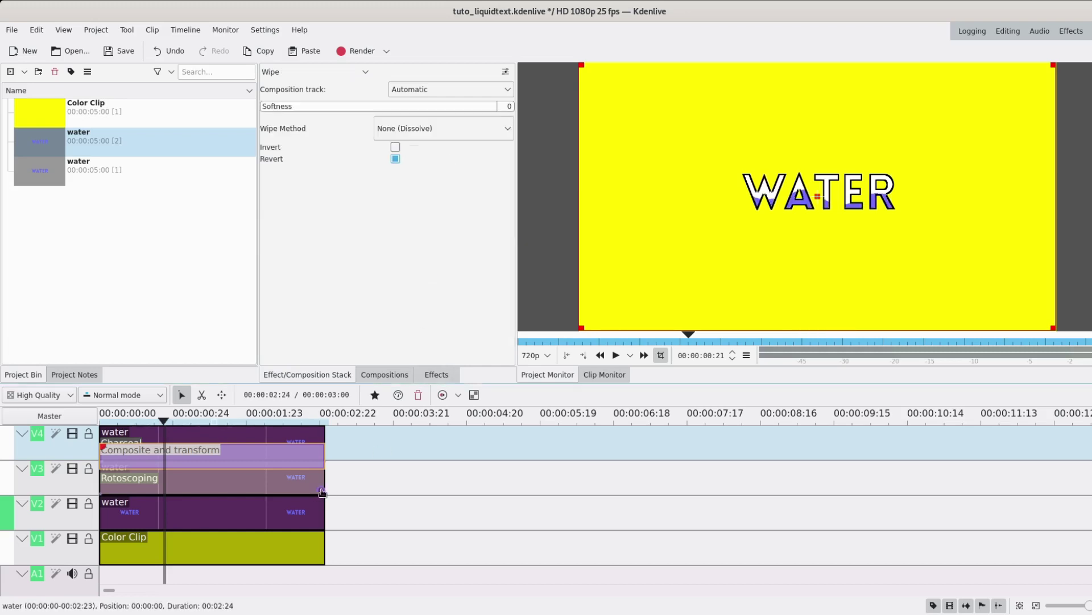
left_click(343, 74)
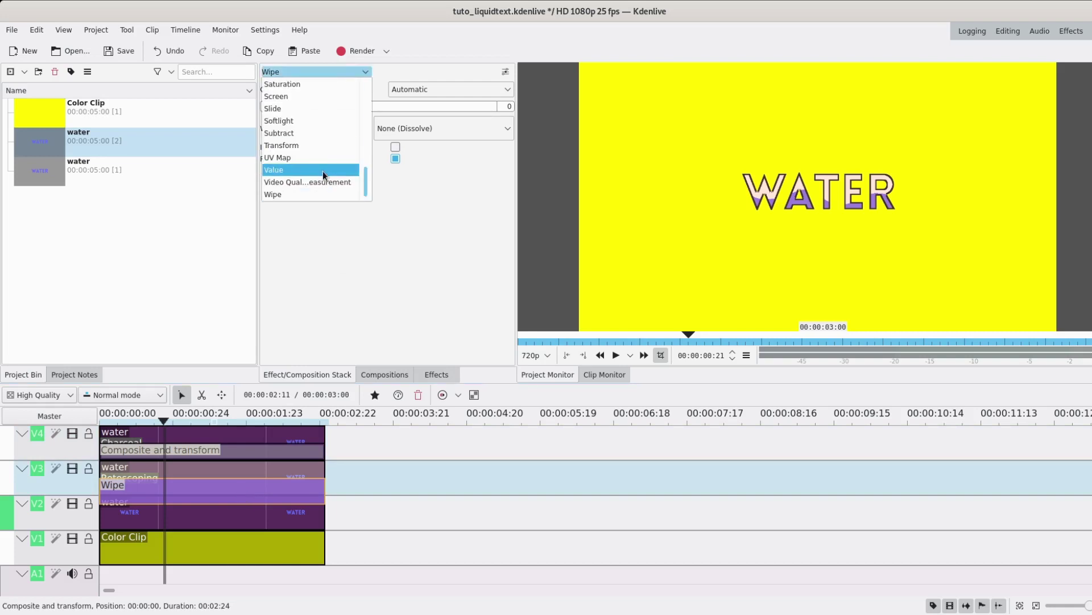
scroll(323, 149, "up", 2)
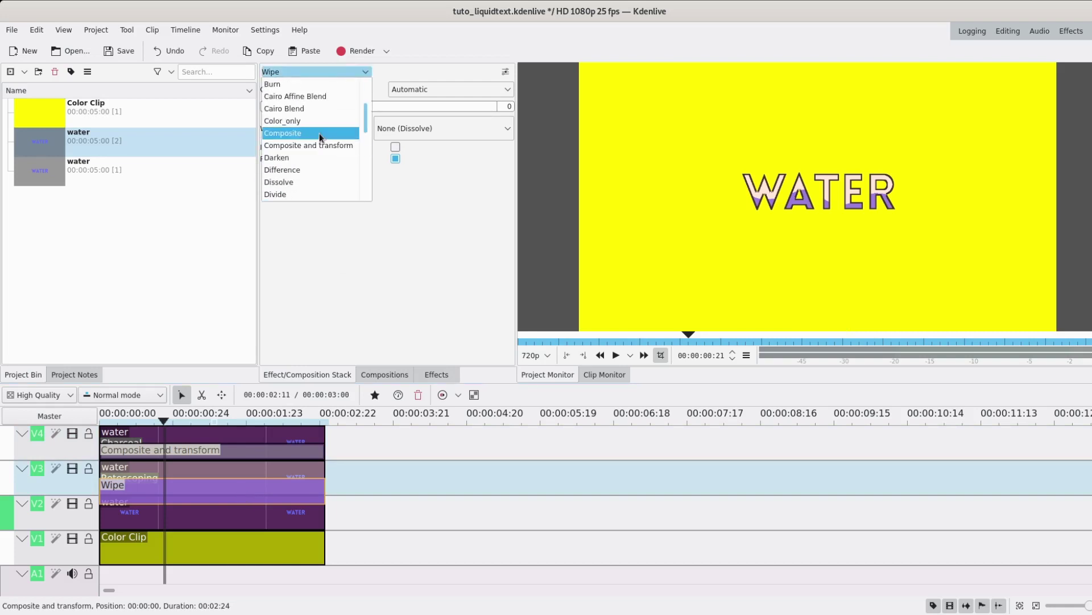
left_click(319, 134)
left_click_drag(164, 421, 90, 422)
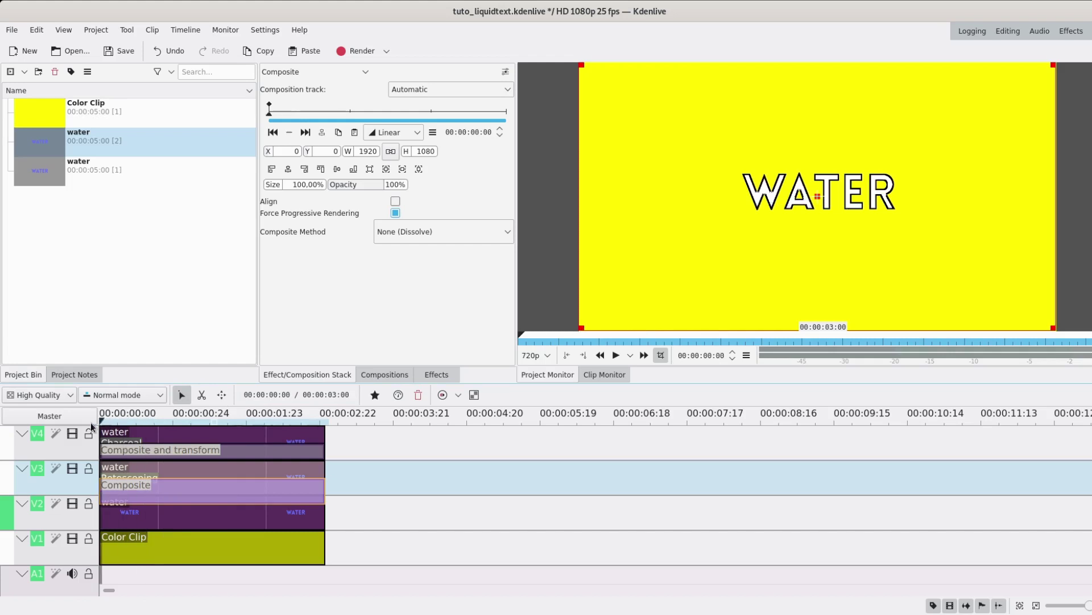
left_click(616, 355)
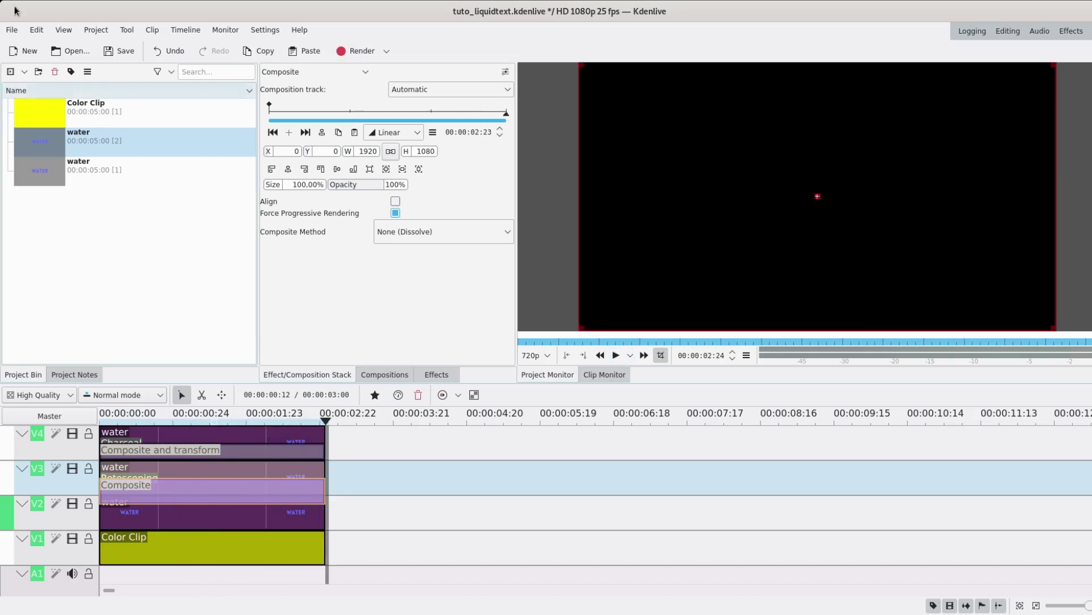
Launch Inkscape through the desktop overview search ('inks') to get a new blank document
key("super")
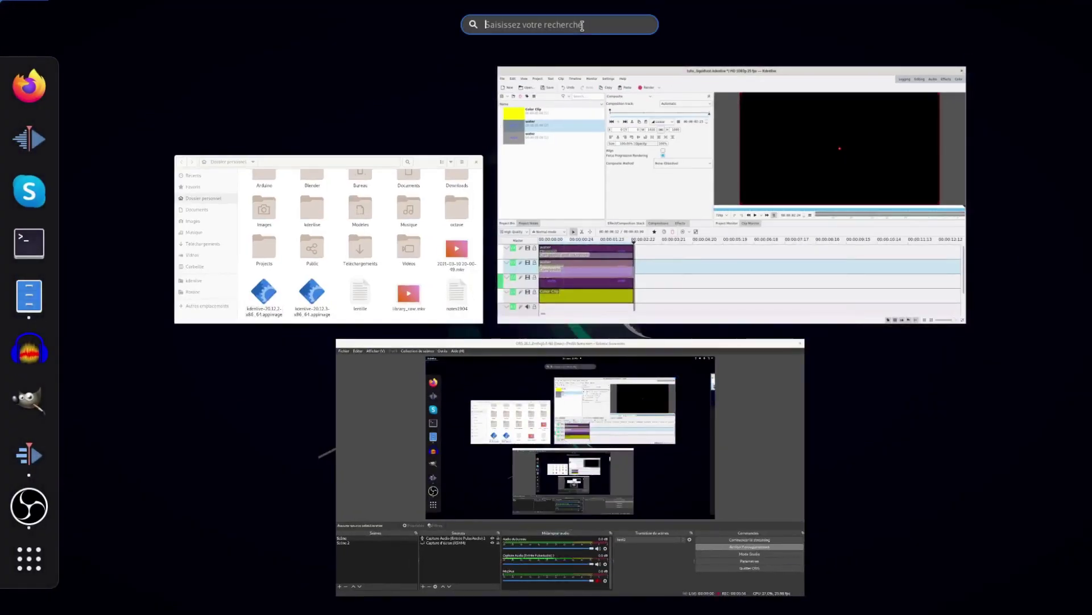
type("inks")
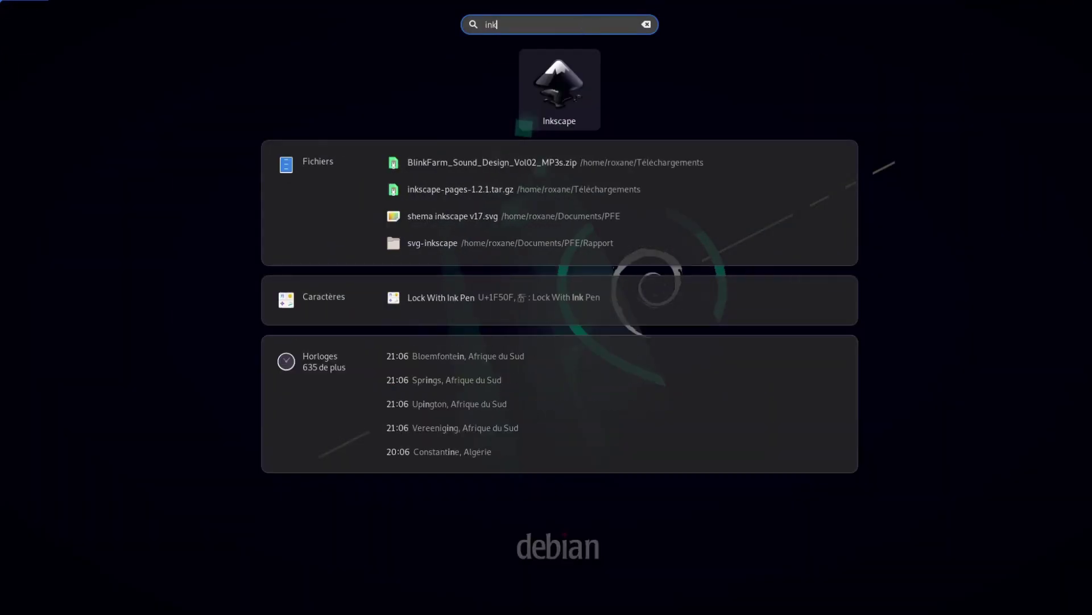
key("super")
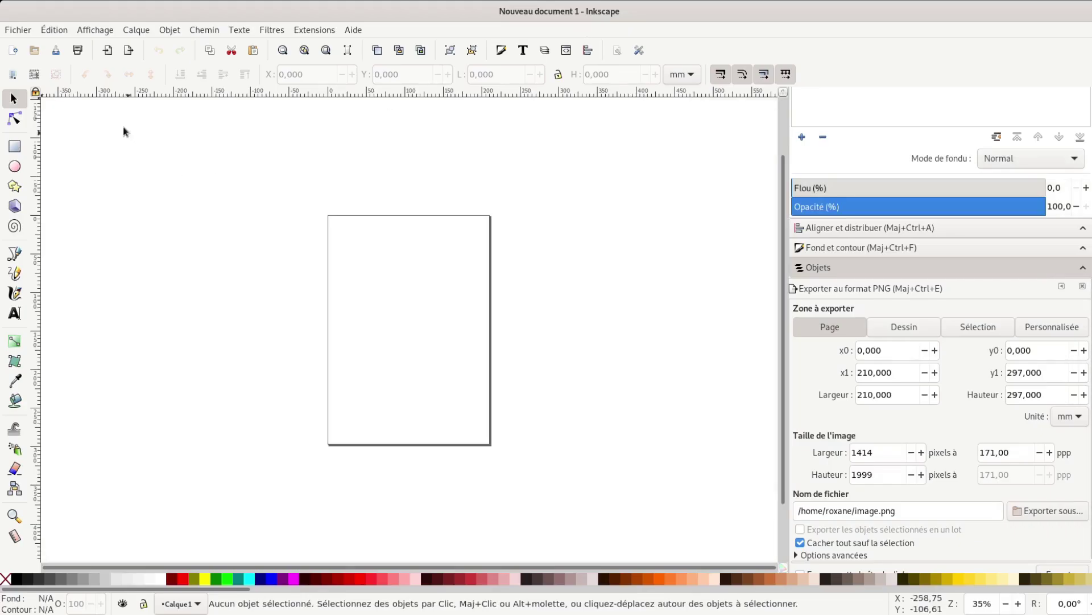
Set the document page to px units, width 1920 and height 1080
left_click(23, 32)
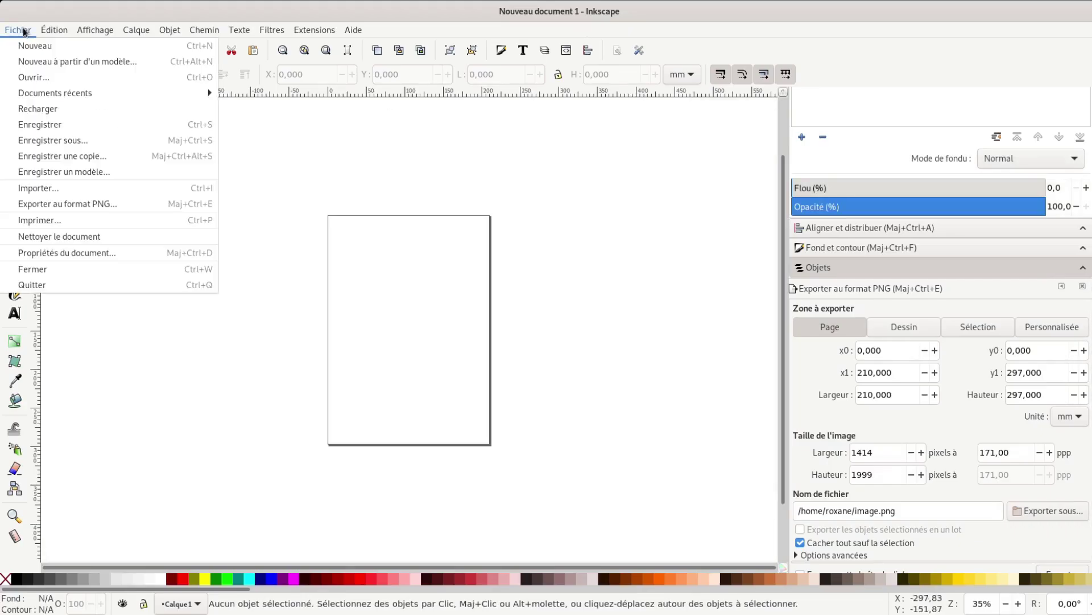
left_click(63, 255)
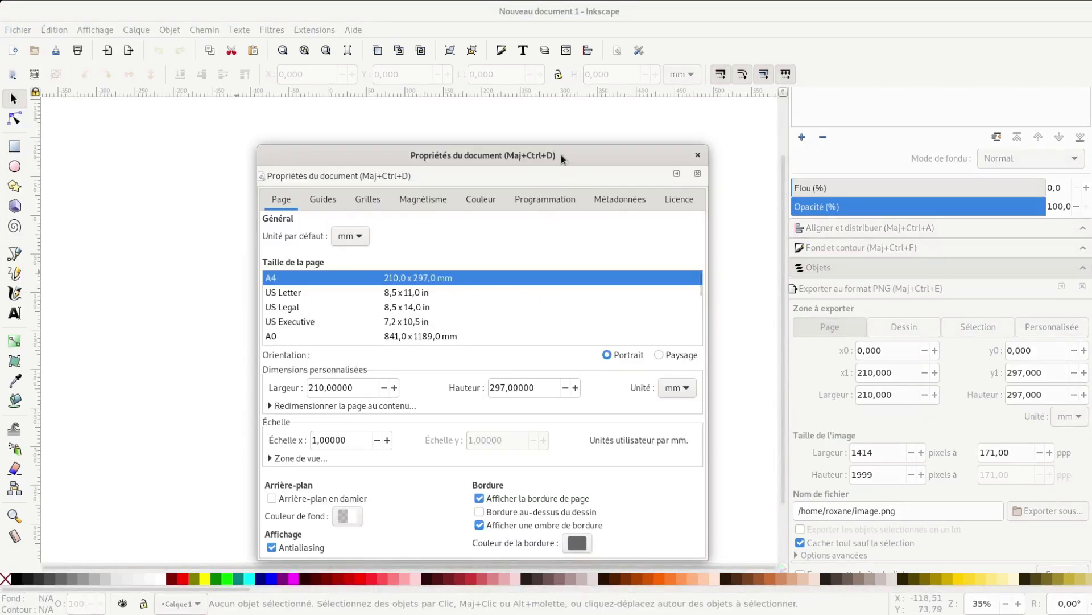
left_click_drag(561, 155, 564, 135)
left_click(676, 372)
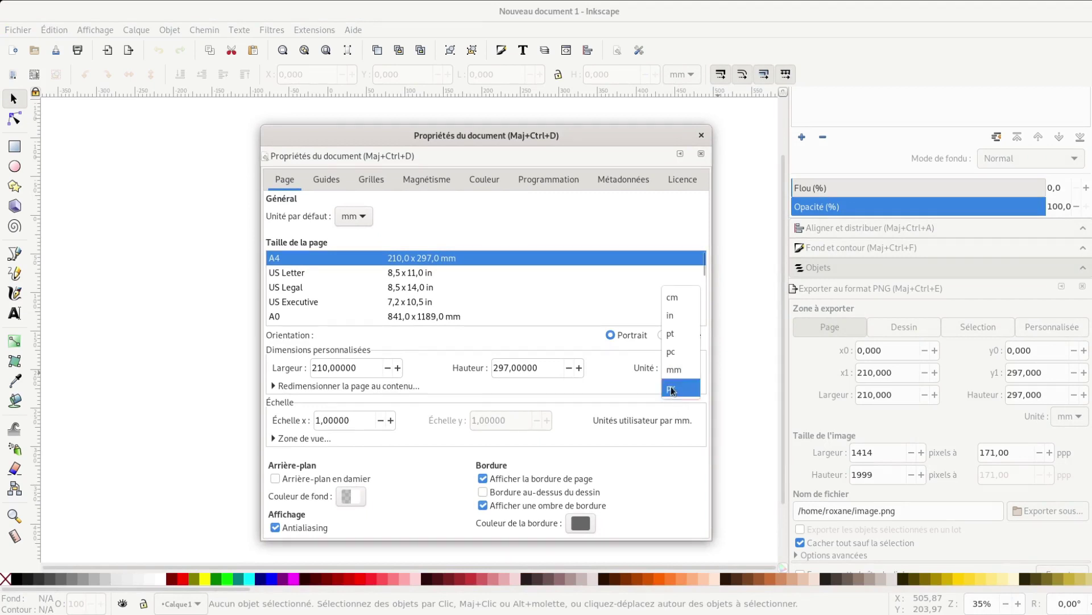
left_click(678, 387)
left_click_drag(359, 370, 274, 369)
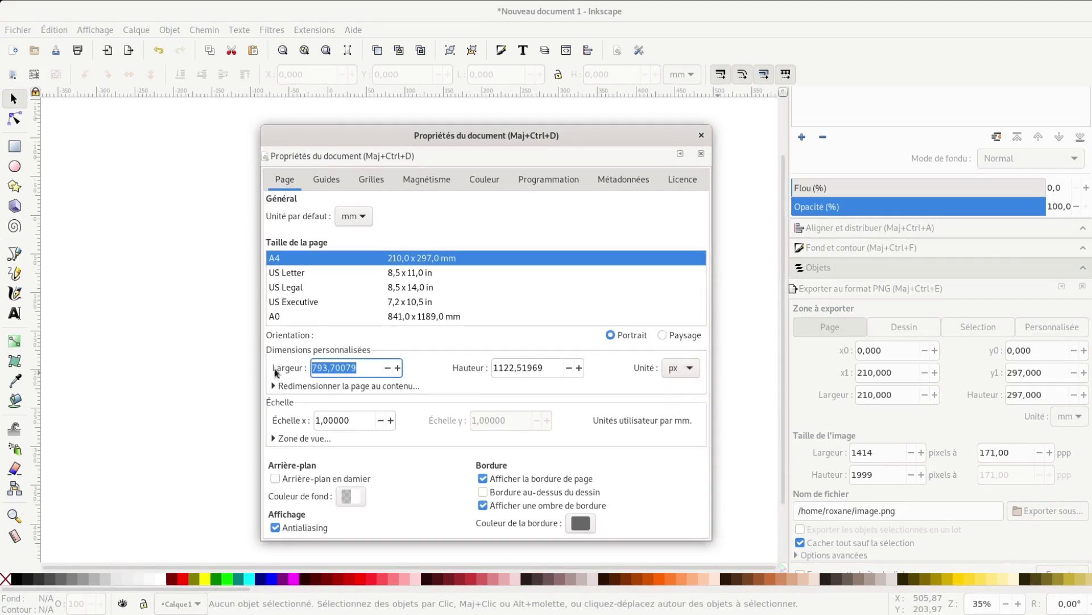
type("1920")
left_click_drag(539, 370, 493, 369)
type("10")
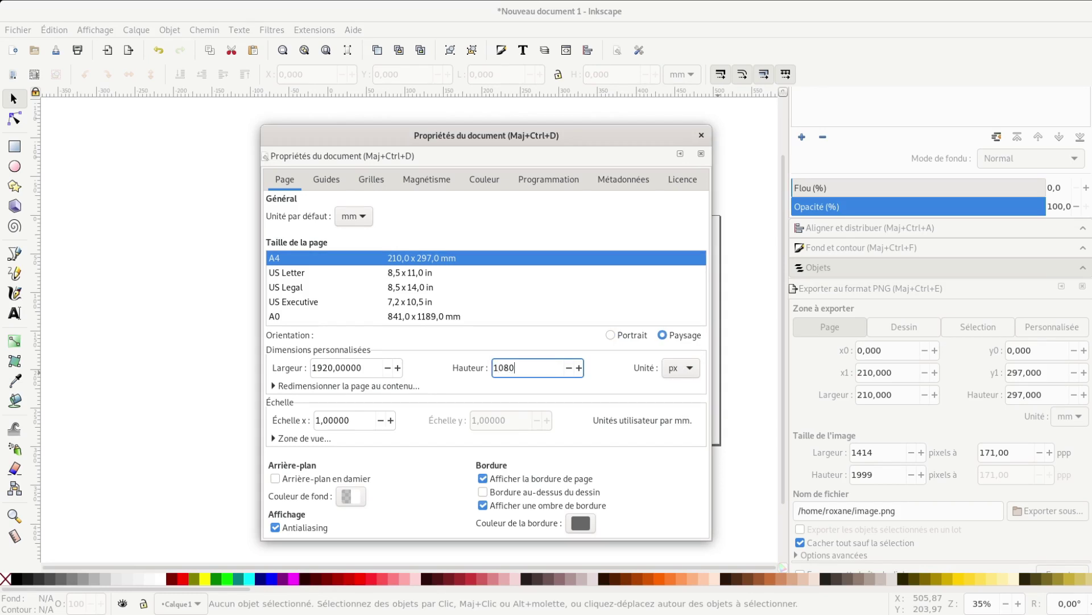
type("80")
key("Return")
left_click(701, 135)
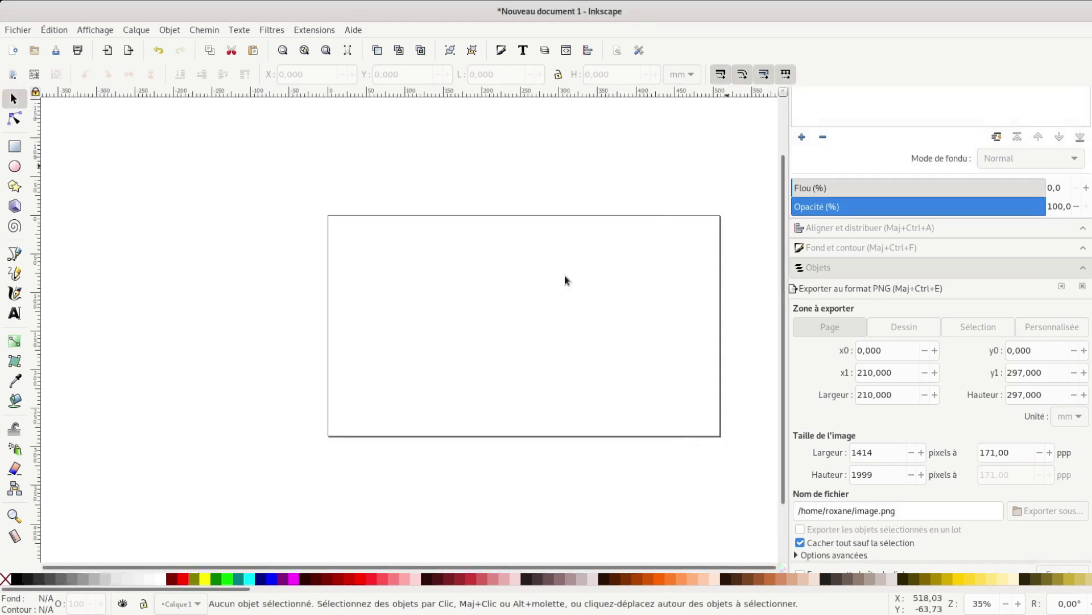
Draw a text frame near the page centre with font Lovelo Heavy at 144 pt
left_click(14, 312)
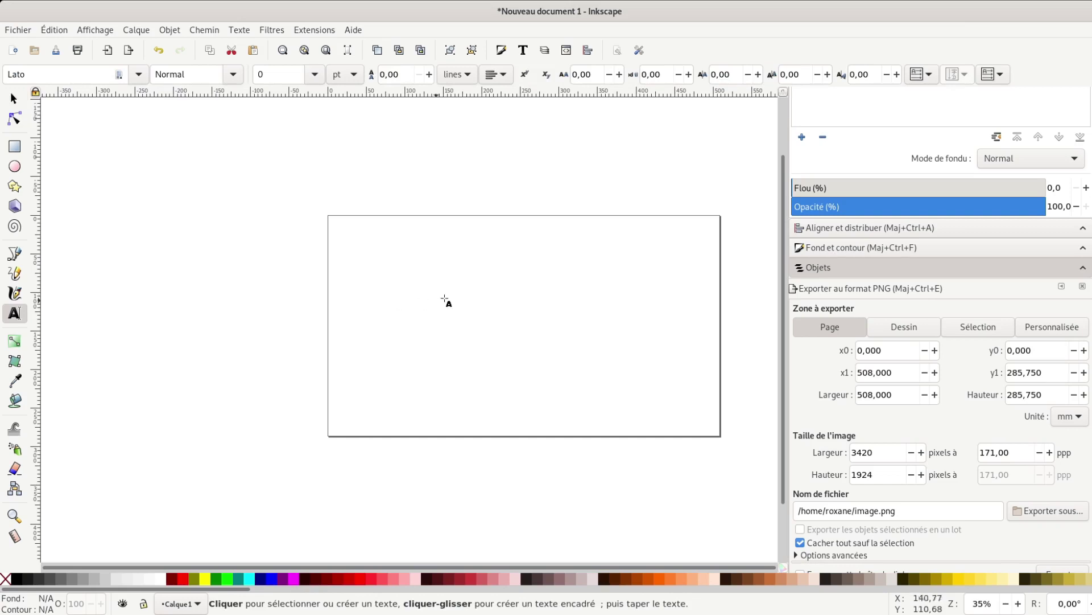
left_click_drag(444, 297, 599, 357)
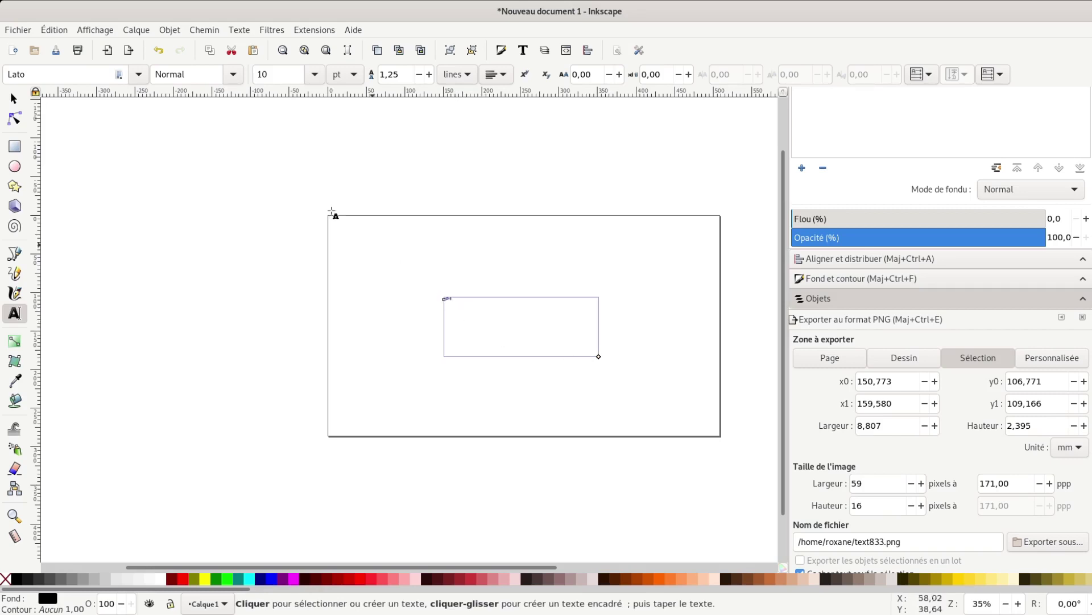
left_click(86, 76)
double_click(86, 77)
type("love")
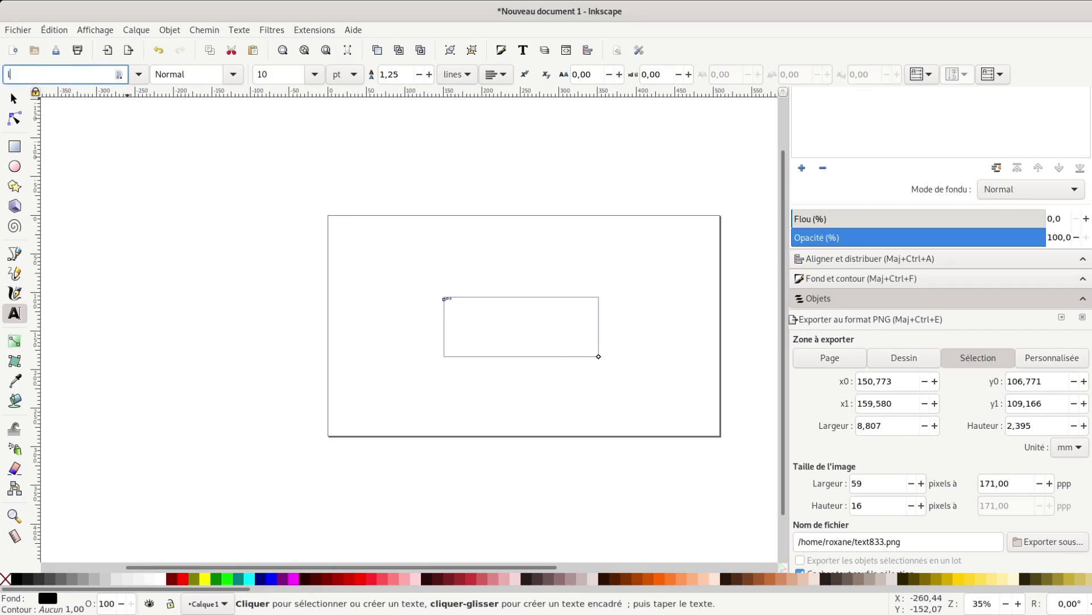
left_click(97, 92)
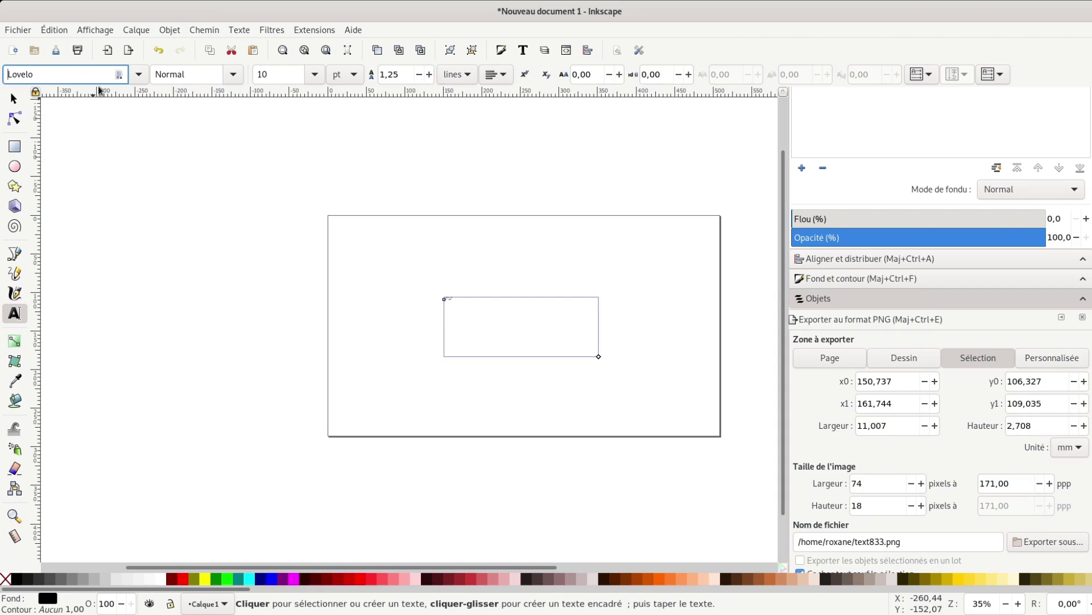
left_click(230, 78)
left_click(214, 134)
left_click(286, 75)
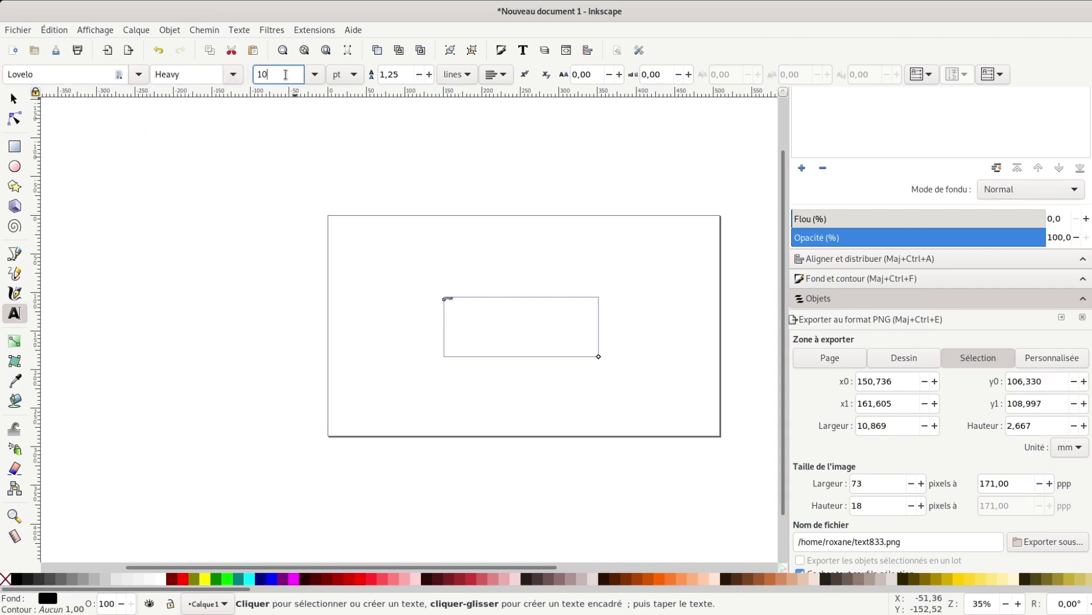
left_click(314, 74)
left_click(273, 493)
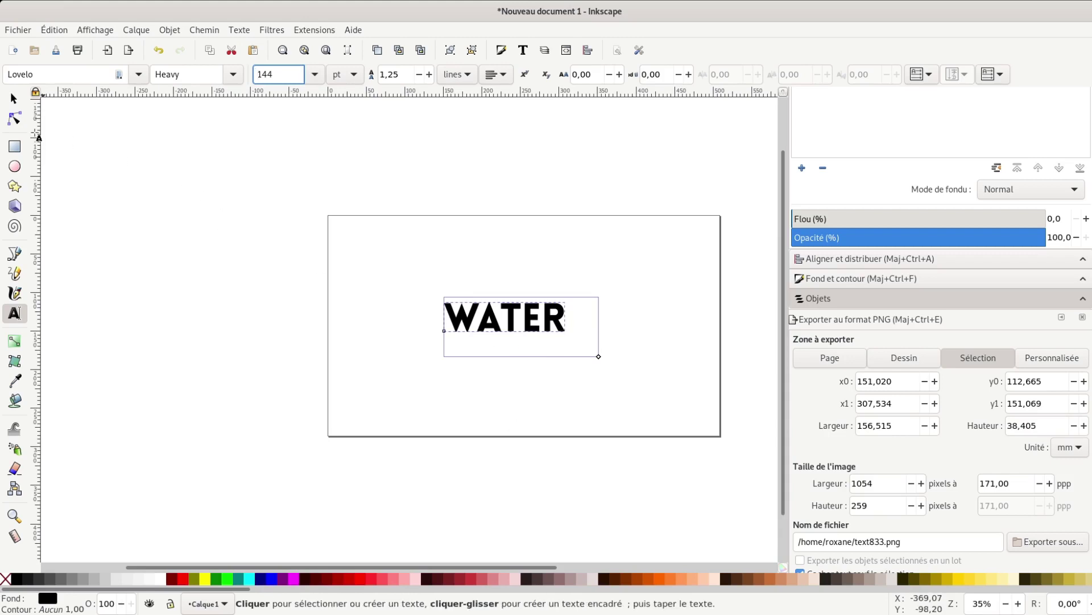
Centre the WATER text horizontally and vertically relative to the page
left_click(13, 100)
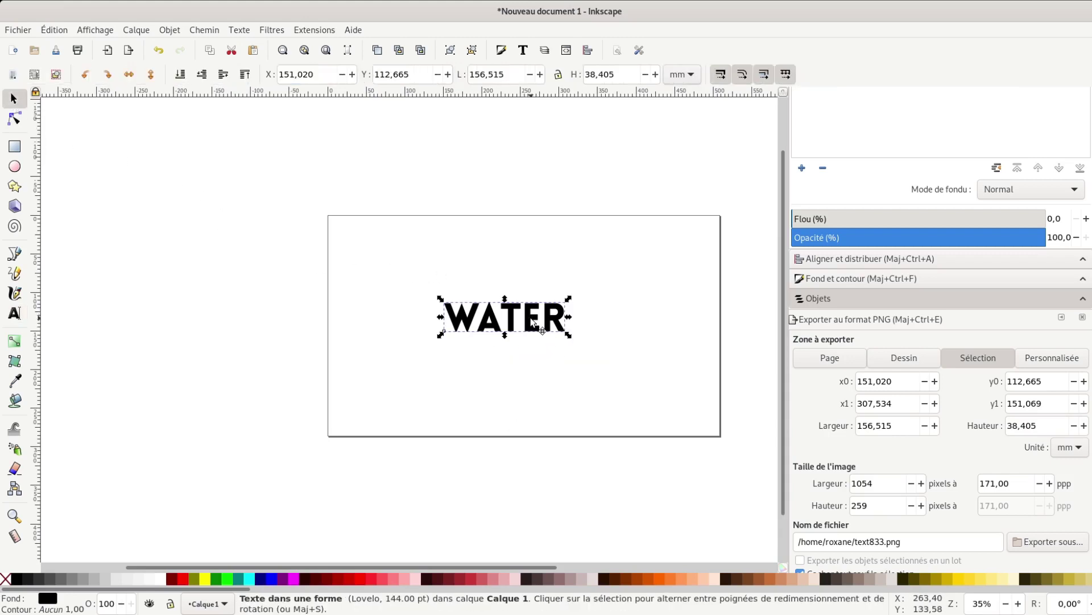
left_click_drag(534, 324, 535, 325)
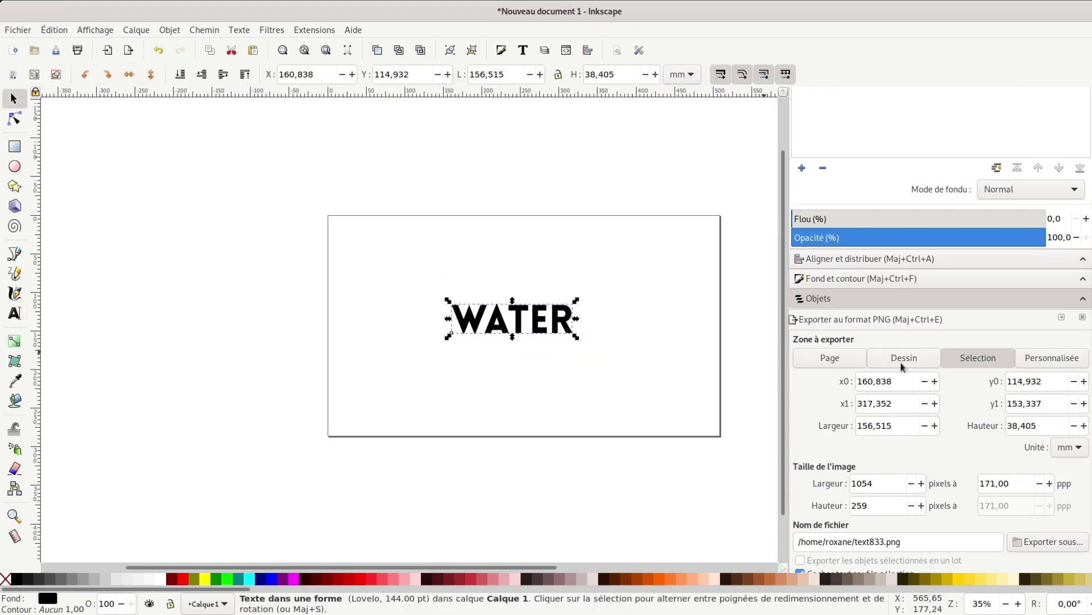
left_click(853, 259)
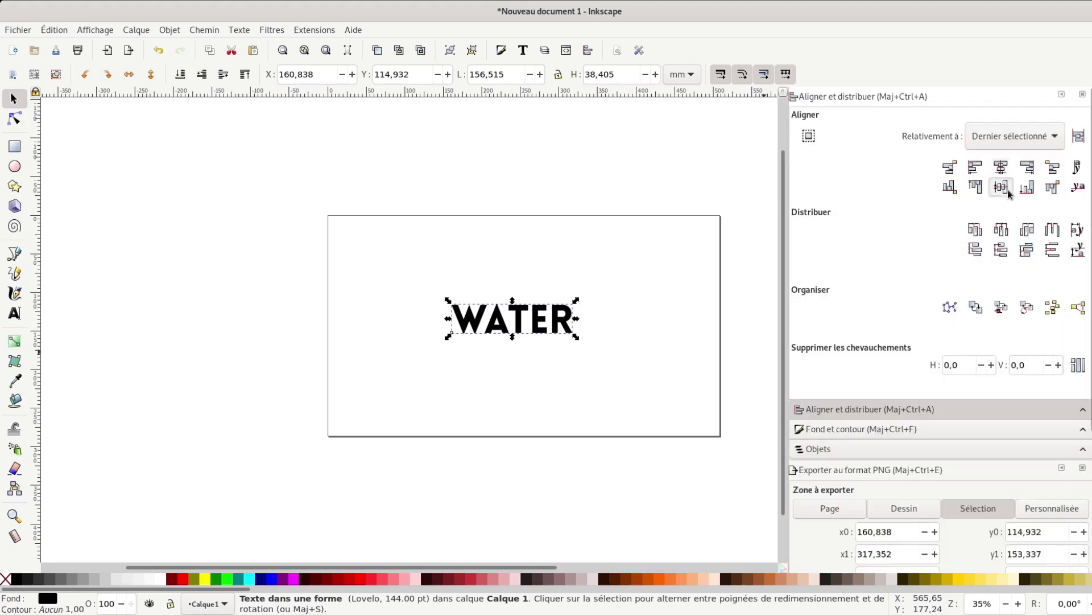
left_click(567, 322)
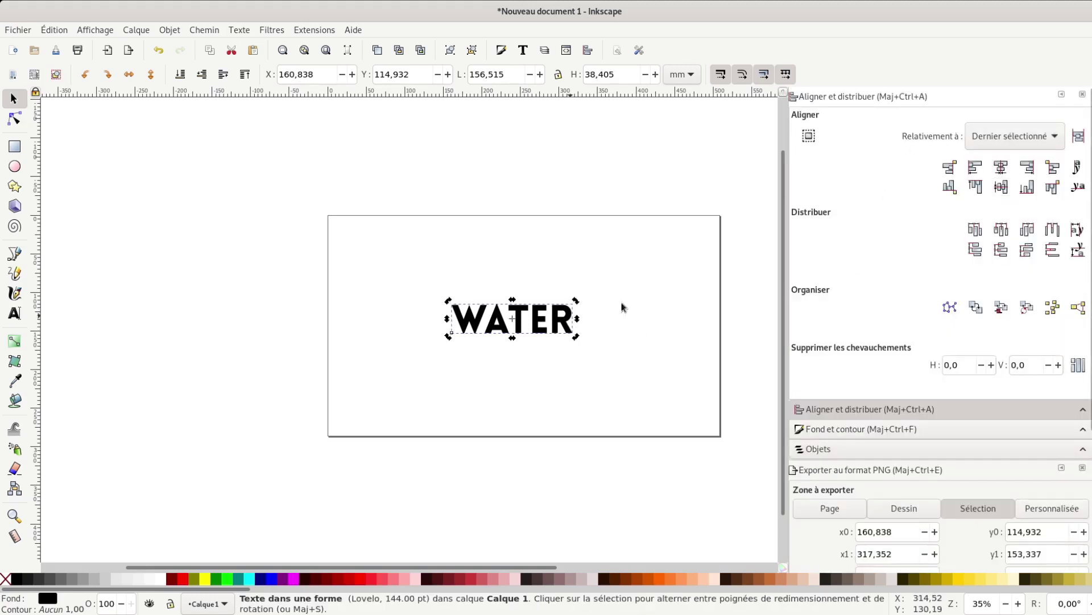
left_click(1032, 138)
left_click(996, 209)
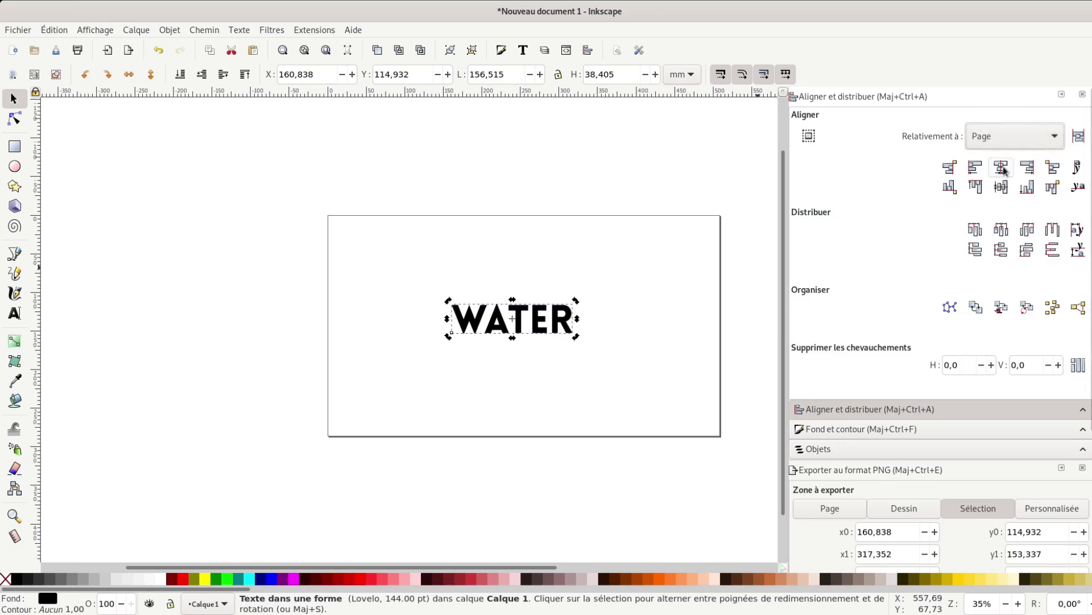
left_click(1002, 167)
left_click(1003, 188)
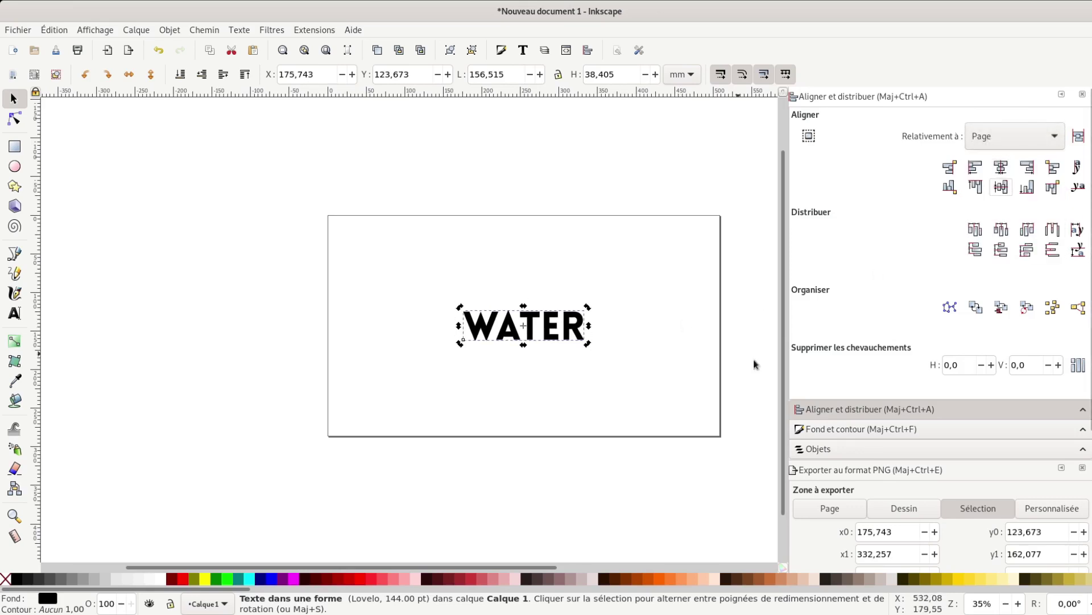
Give the WATER text a flat bright-green outline colour
left_click(845, 431)
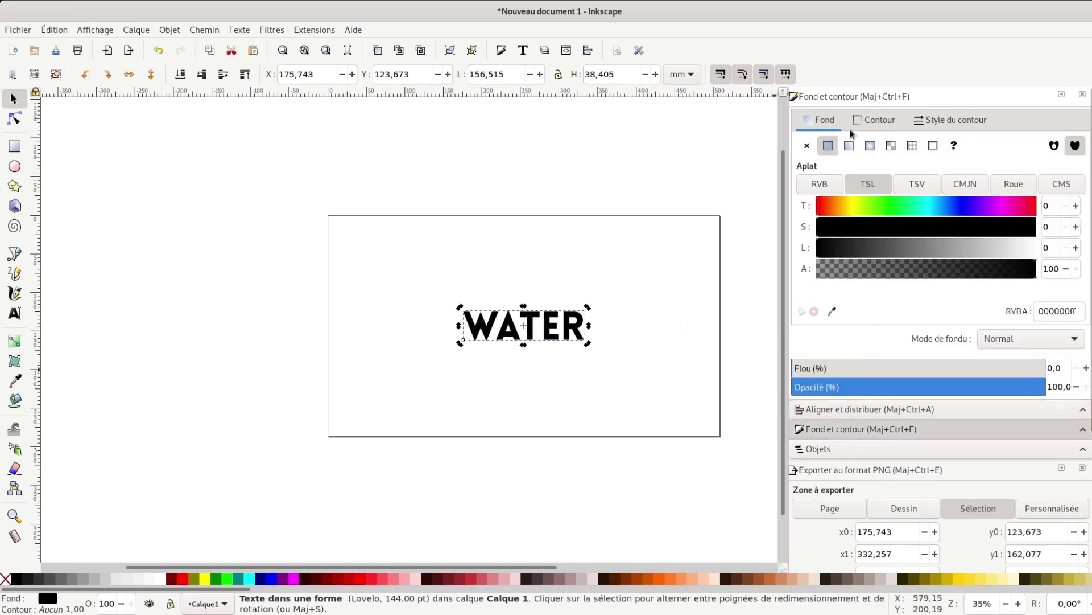
left_click(829, 148)
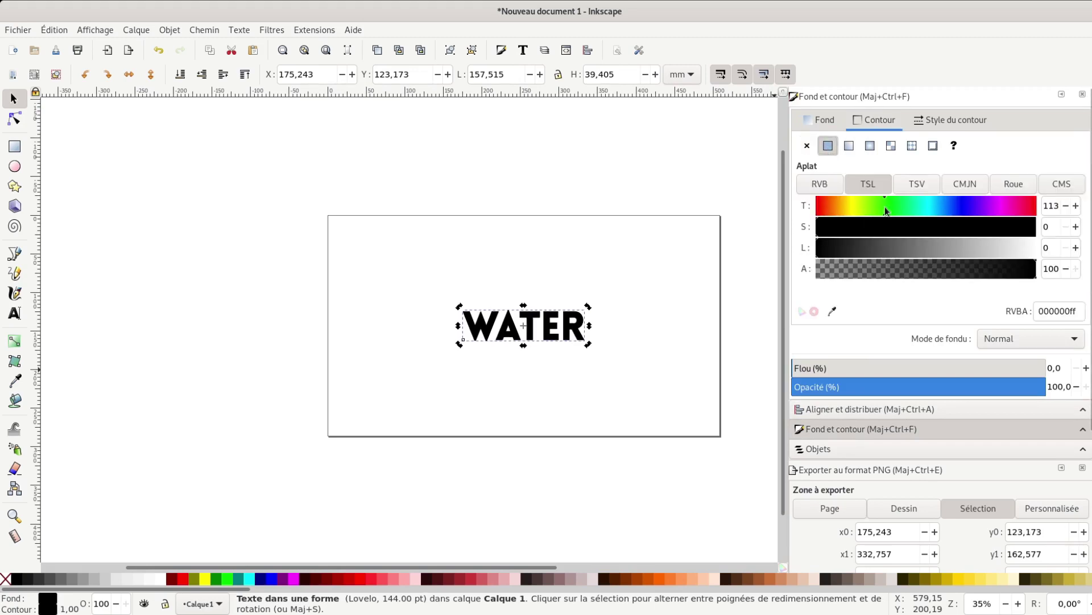
mouse_move(911, 251)
left_mouse_down()
mouse_move(971, 252)
mouse_move(1037, 228)
left_mouse_up()
left_click(978, 237)
left_click_drag(903, 199, 887, 208)
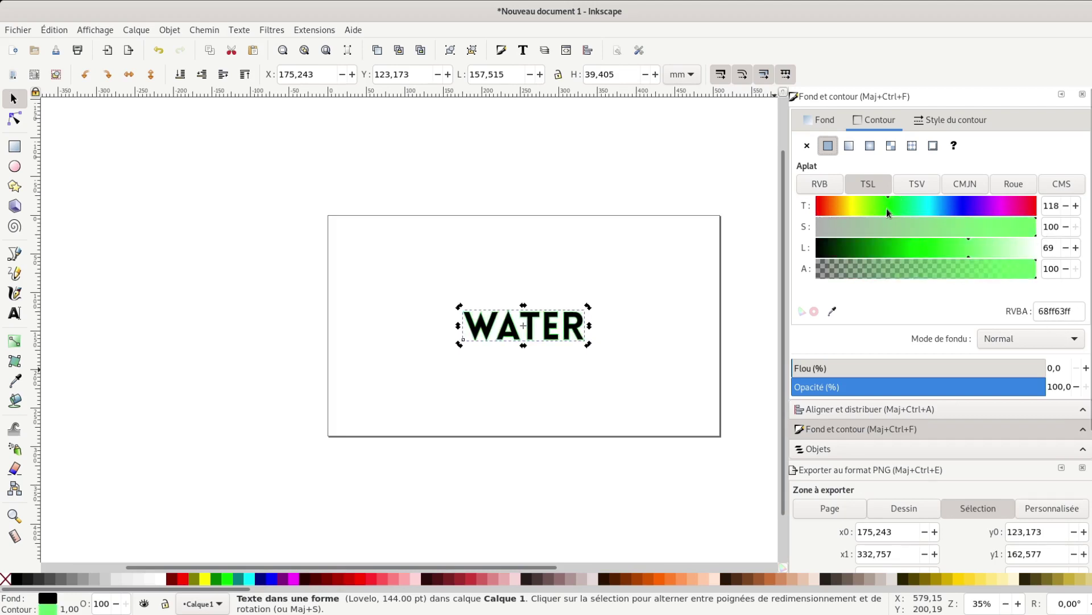
Remove the text's fill and set the outline width to 2.5 mm
left_click(815, 124)
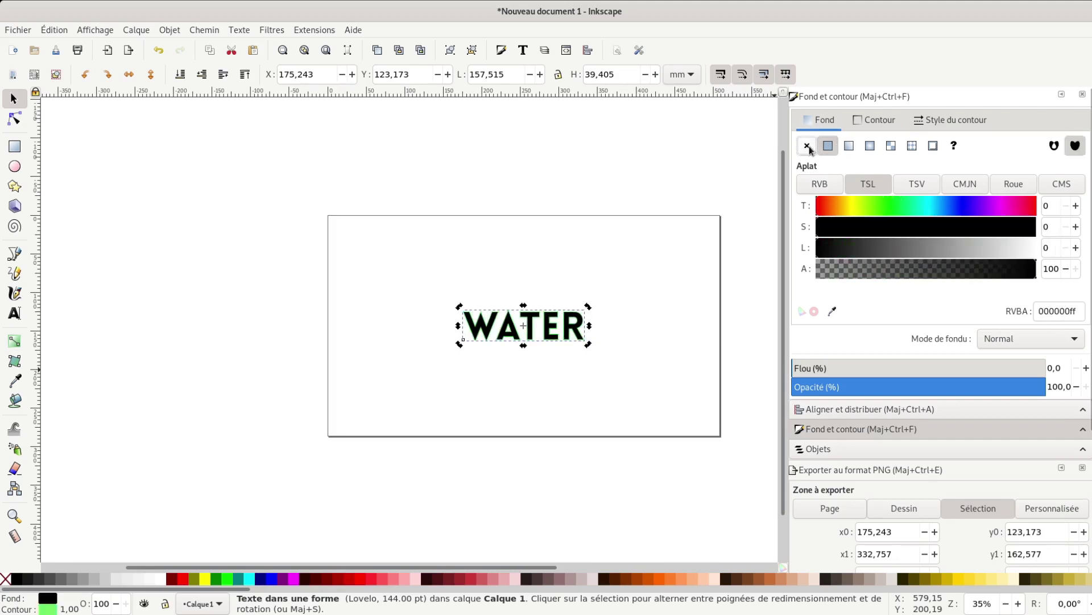
left_click(808, 147)
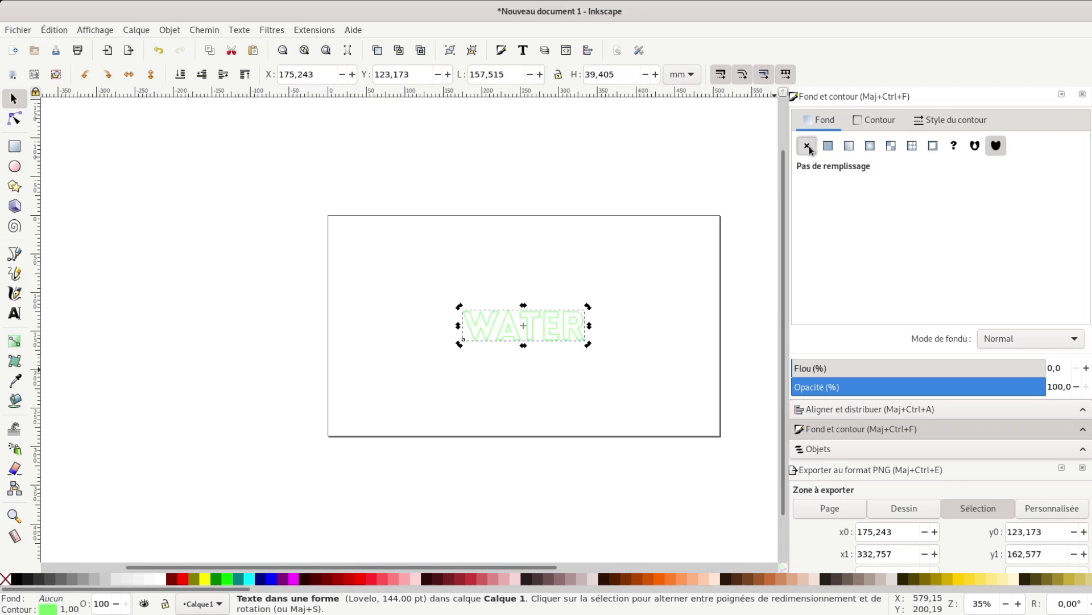
left_click(886, 120)
left_click(959, 120)
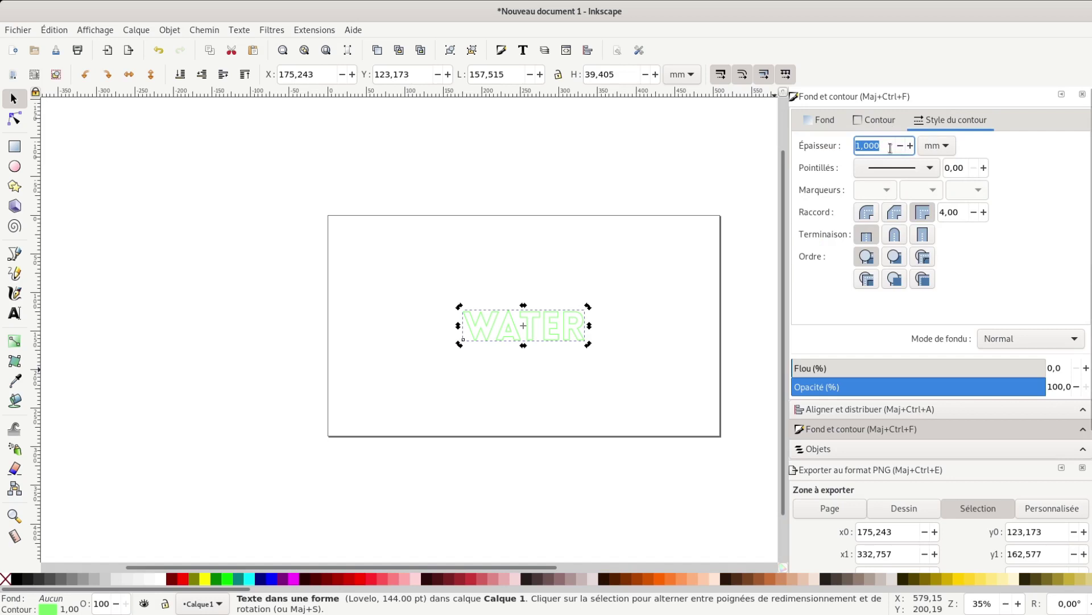
left_click_drag(912, 147, 912, 147)
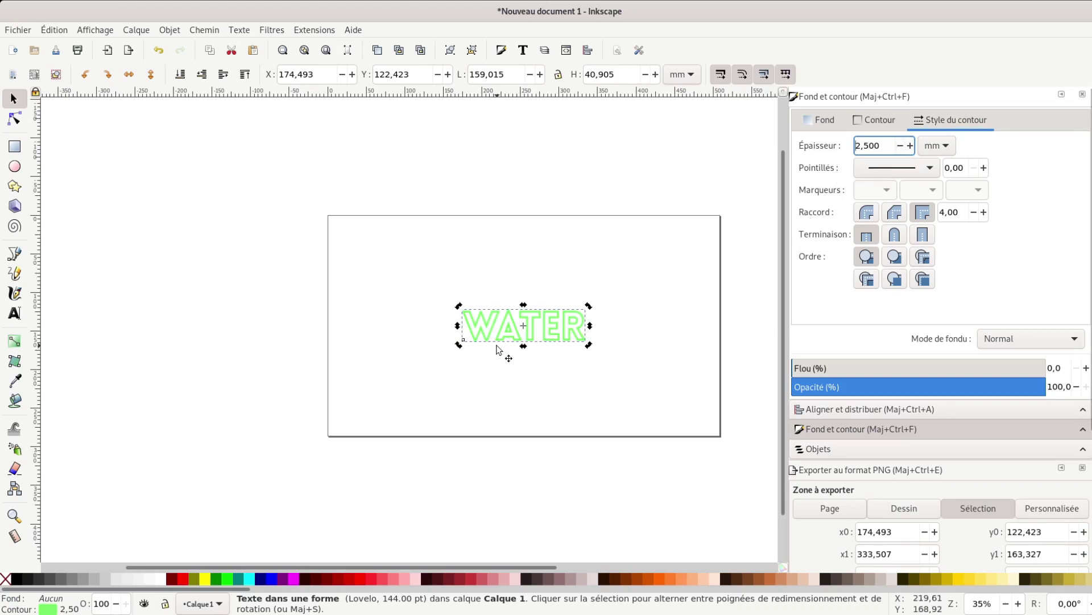
scroll(500, 349, "up", 2)
scroll(527, 357, "up", 4)
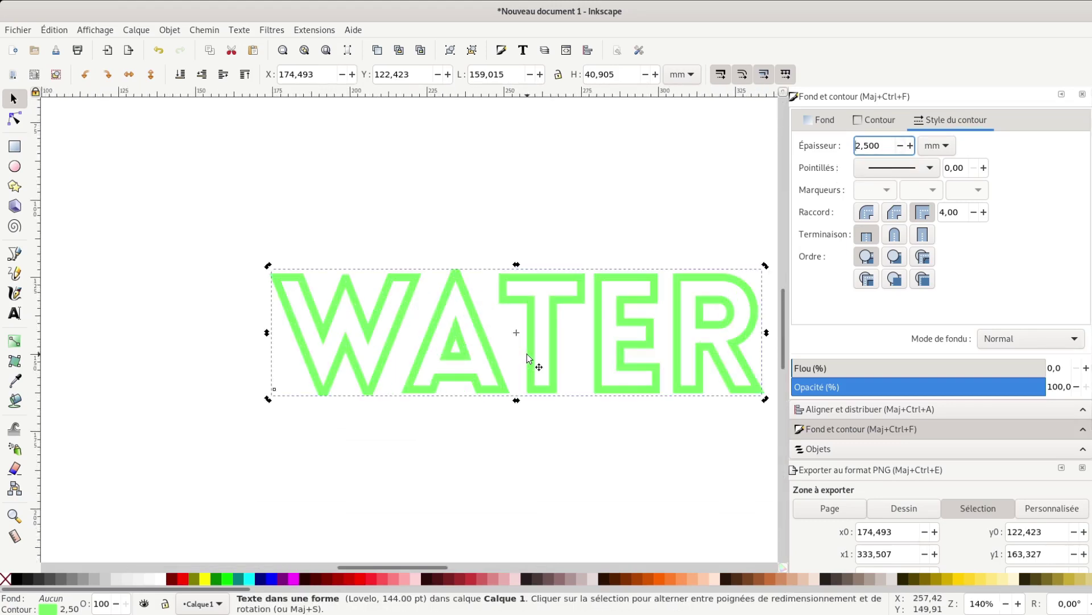
scroll(527, 358, "down", 1)
scroll(527, 353, "down", 1)
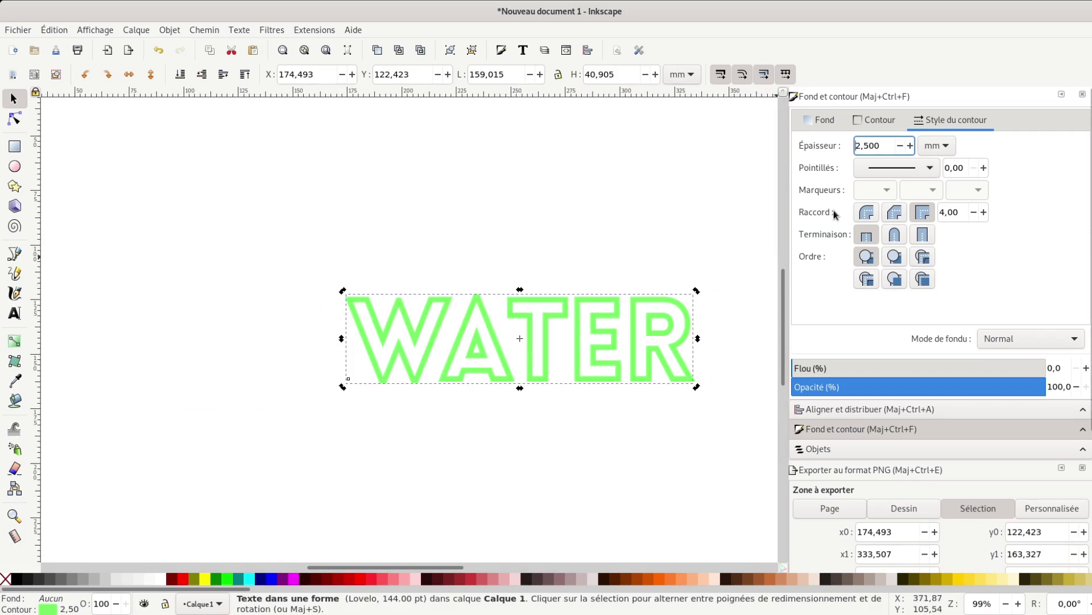
Export the whole page at 1920 px width as kdenlive/water2.png
scroll(885, 451, "down", 3)
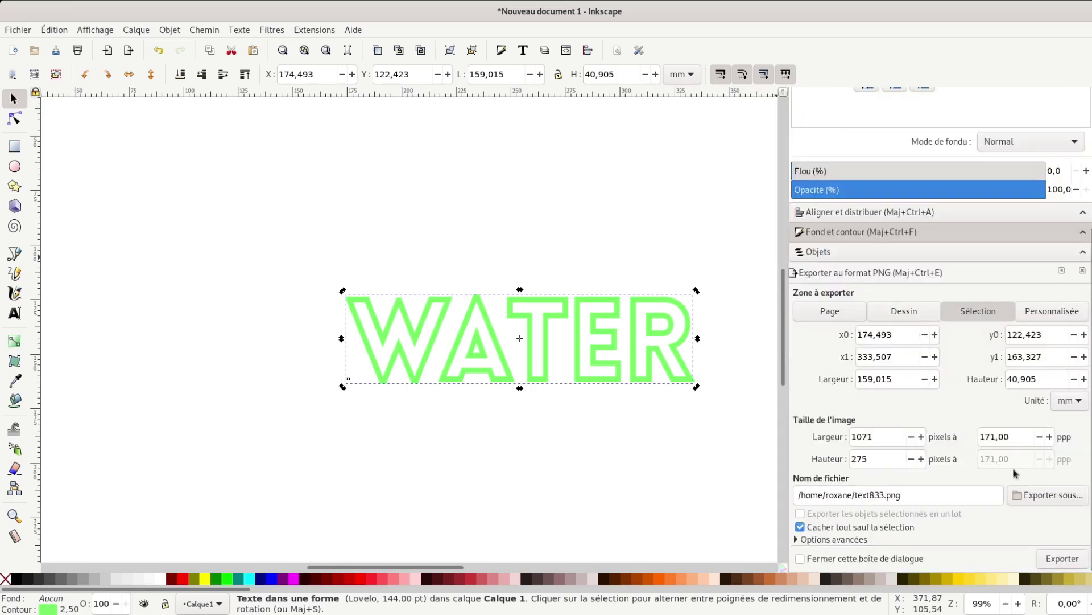
left_click(830, 311)
double_click(893, 437)
type("1920")
scroll(596, 420, "down", 3)
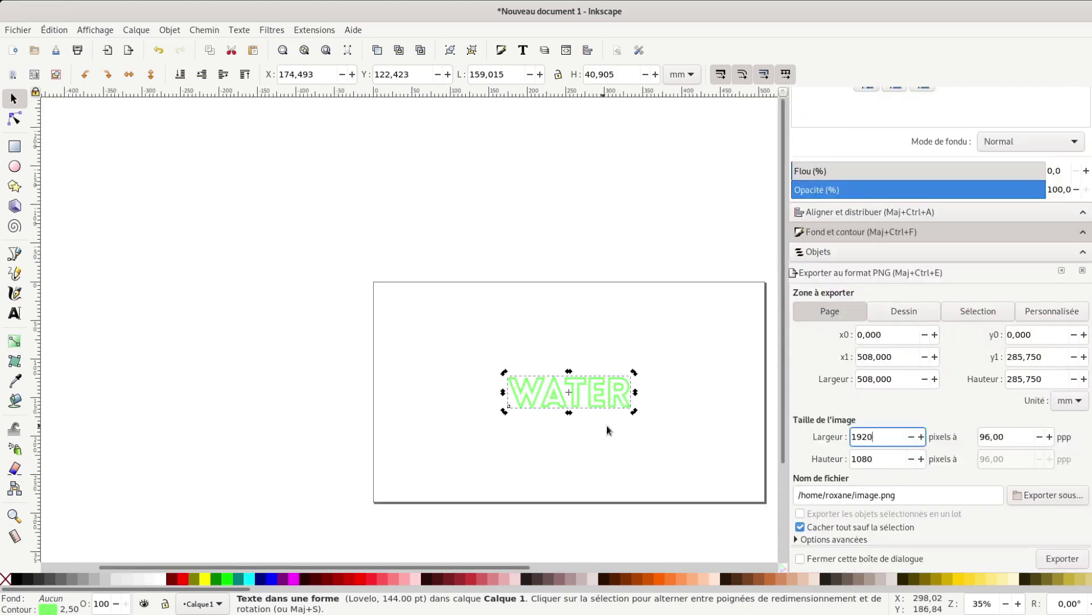
double_click(976, 501)
type("kdenlive")
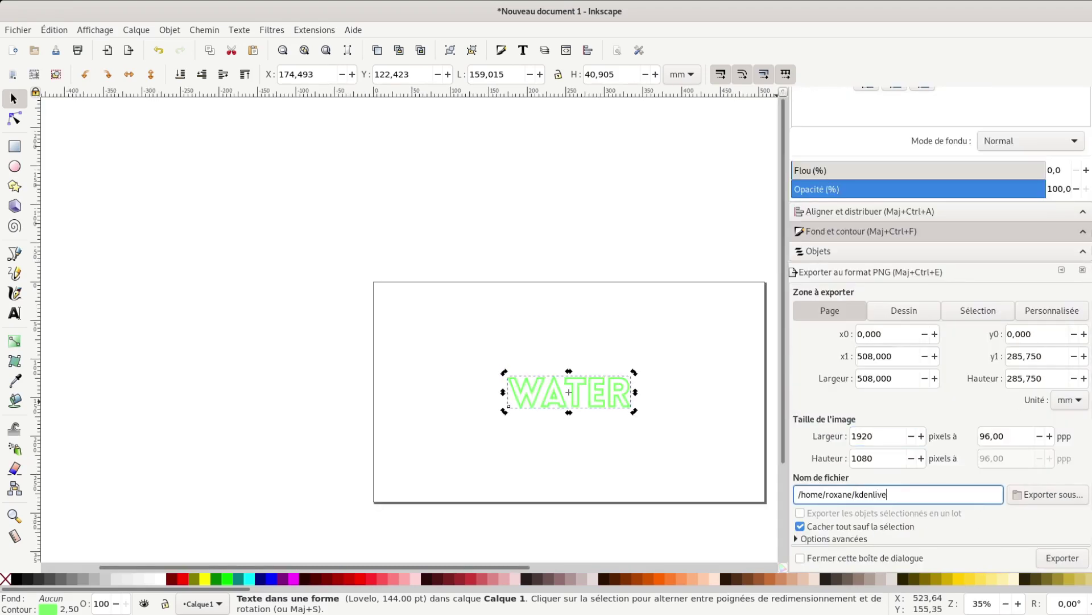
type("/water2.png")
key("Return")
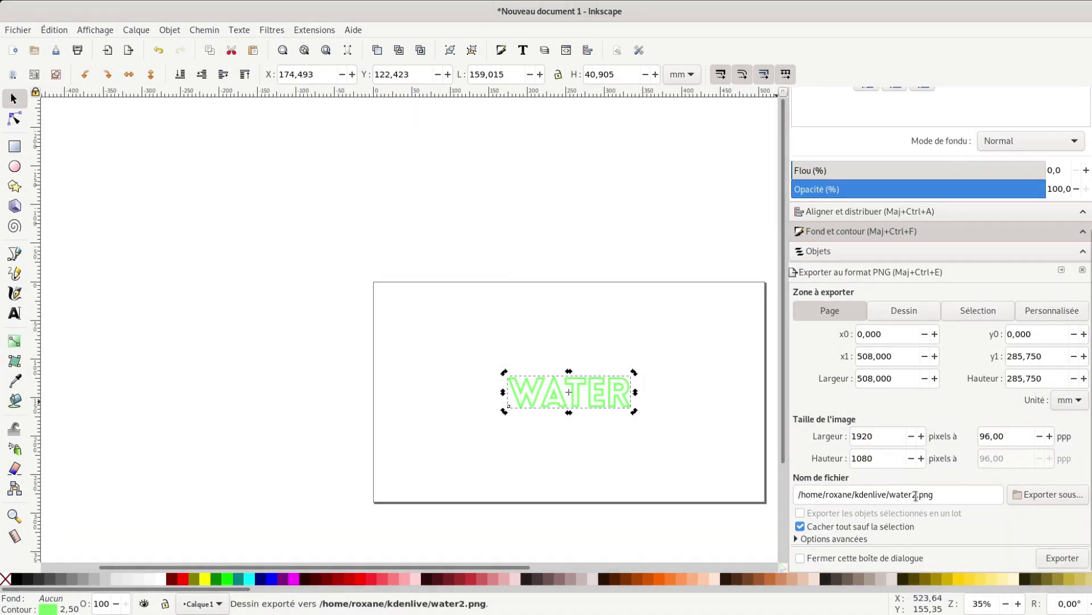
Restore a solid teal fill on the WATER text with no outline
key("ctrl+shift+f")
key("ctrl+z")
key("ctrl+z")
key("ctrl+z")
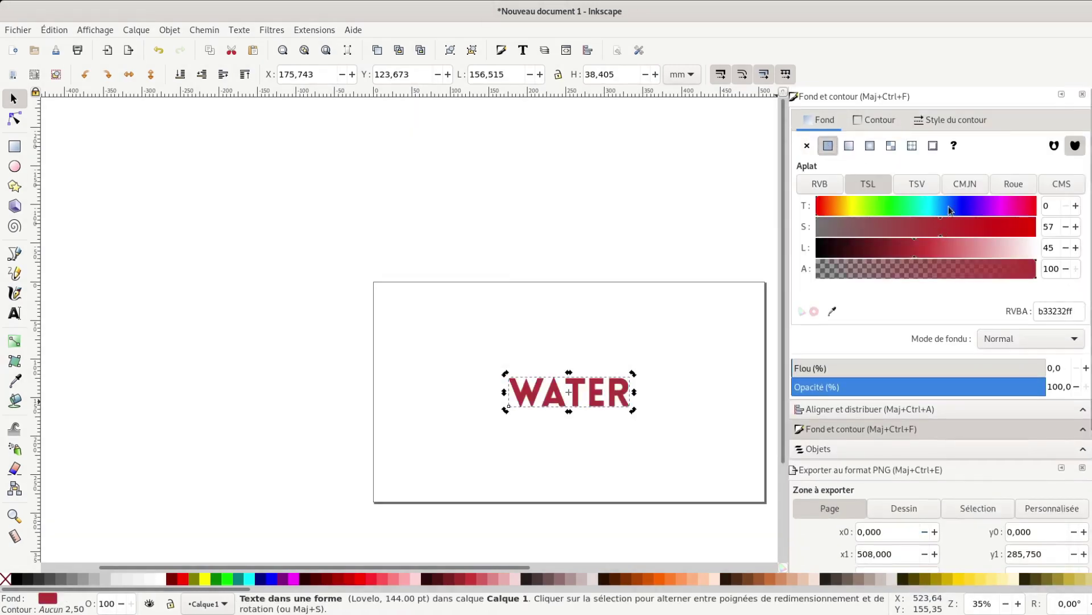
left_click(938, 121)
scroll(937, 121, "down", 5)
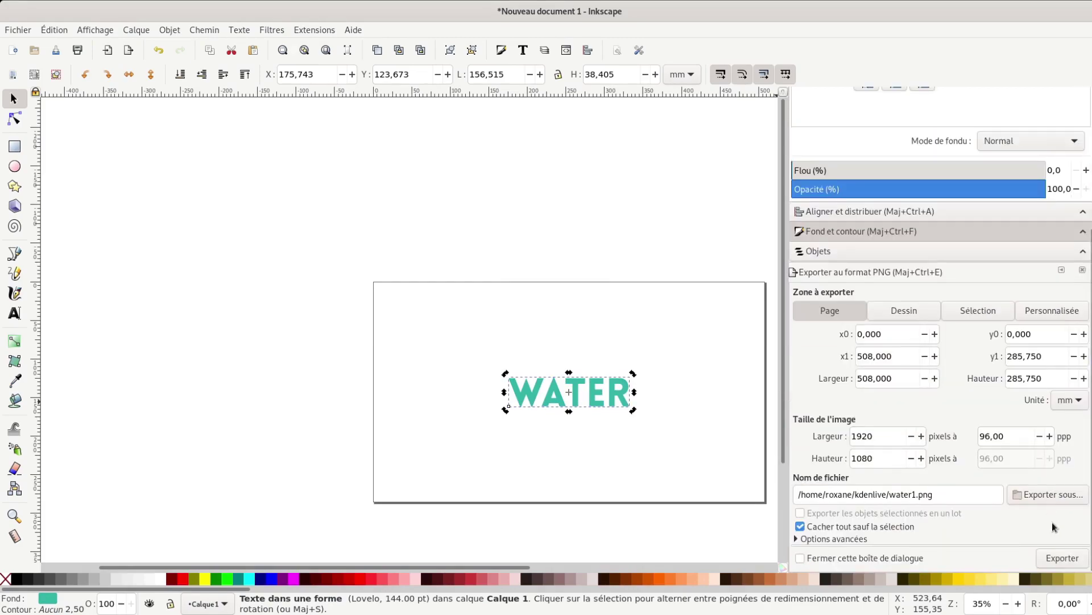
Import water1.png and water2.png from the kdenlive folder into the Project Bin
mouse_move(1, 1)
left_click(348, 311)
scroll(370, 171, "down", 5)
left_click(285, 244)
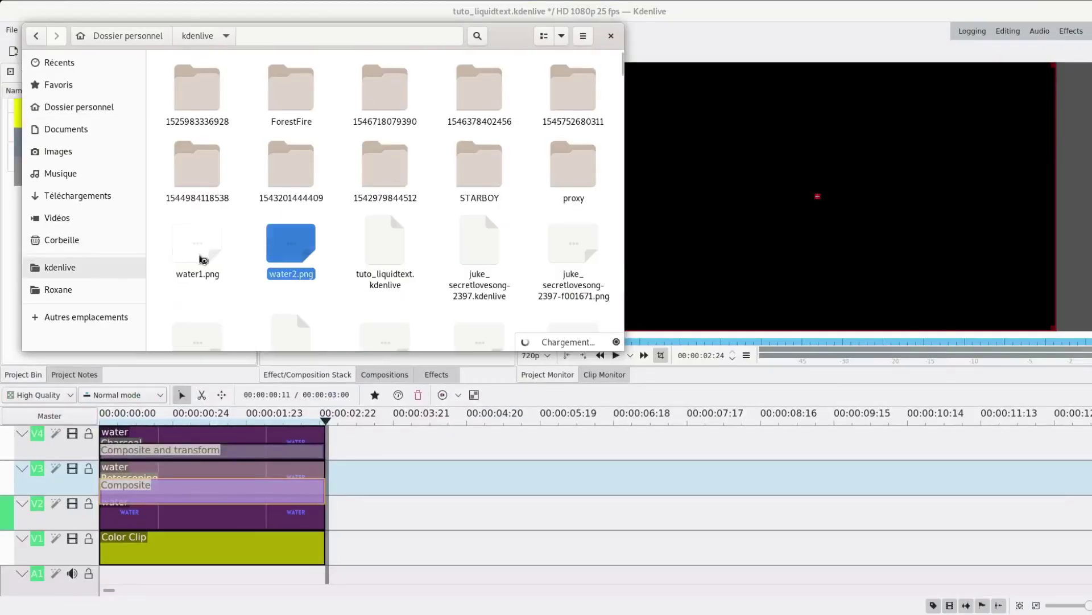
left_click(207, 251, "ctrl")
left_click_drag(207, 251, 180, 283)
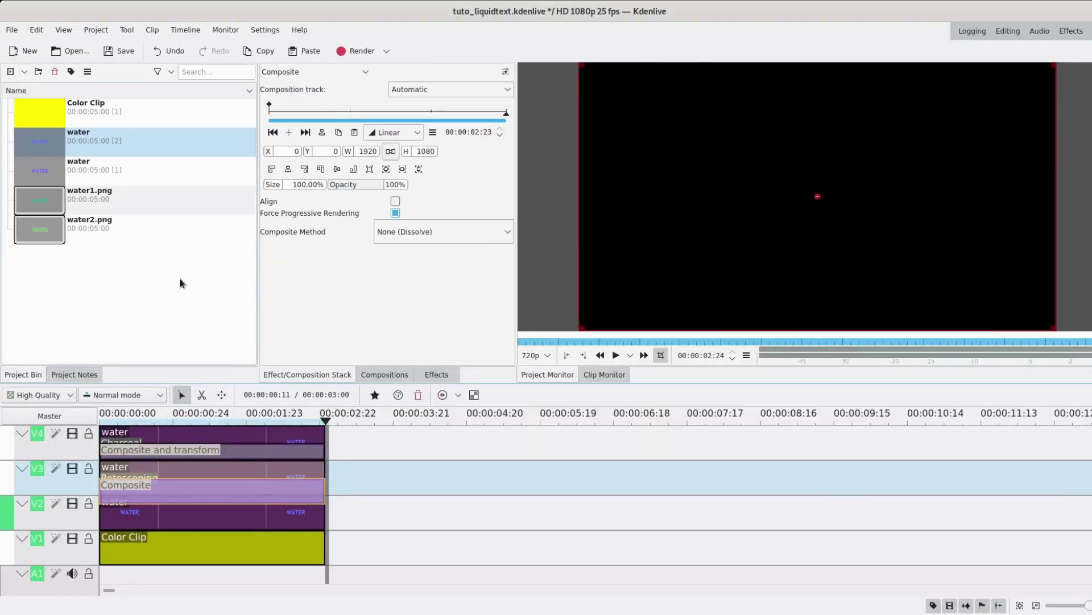
left_click(42, 196)
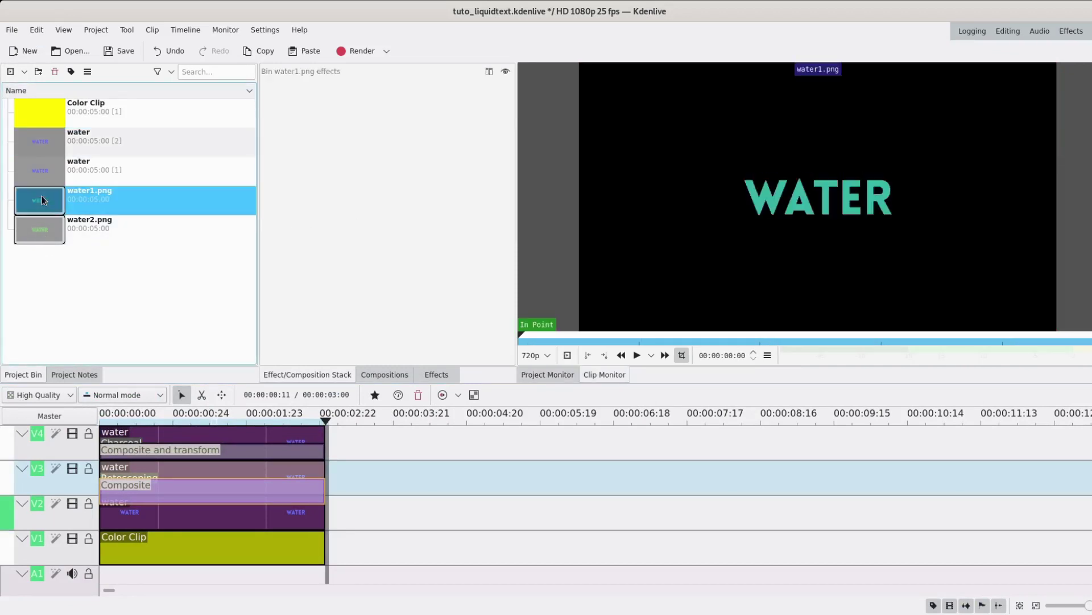
left_click(50, 234)
Place water1.png on V2 and water2.png on V3 after existing clips, trimmed equally
left_click_drag(50, 200, 508, 521)
left_click_drag(765, 518, 604, 517)
left_click(46, 233)
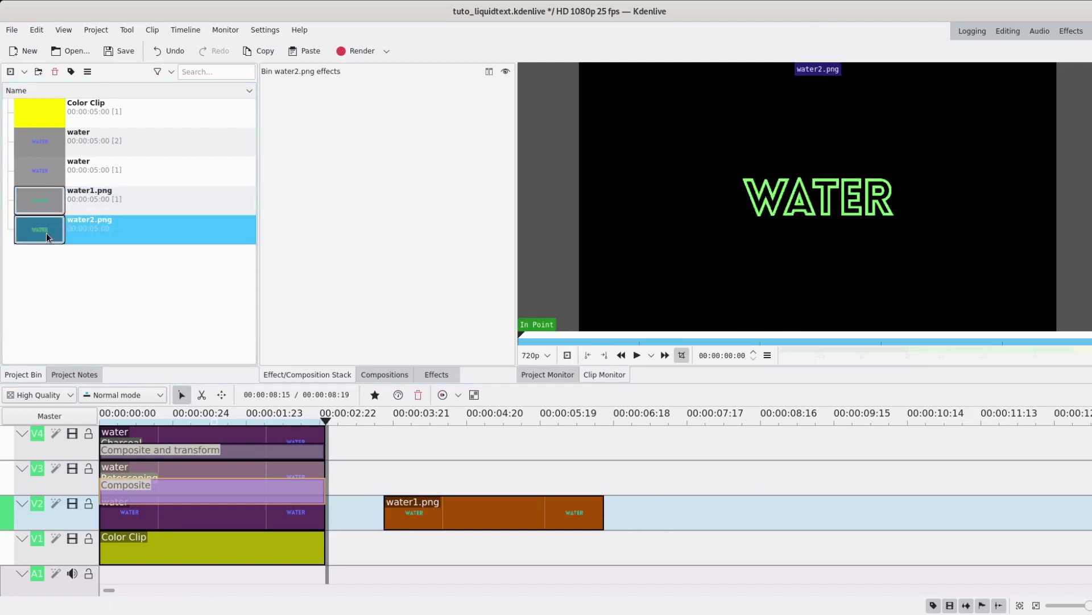
left_click_drag(42, 230, 395, 476)
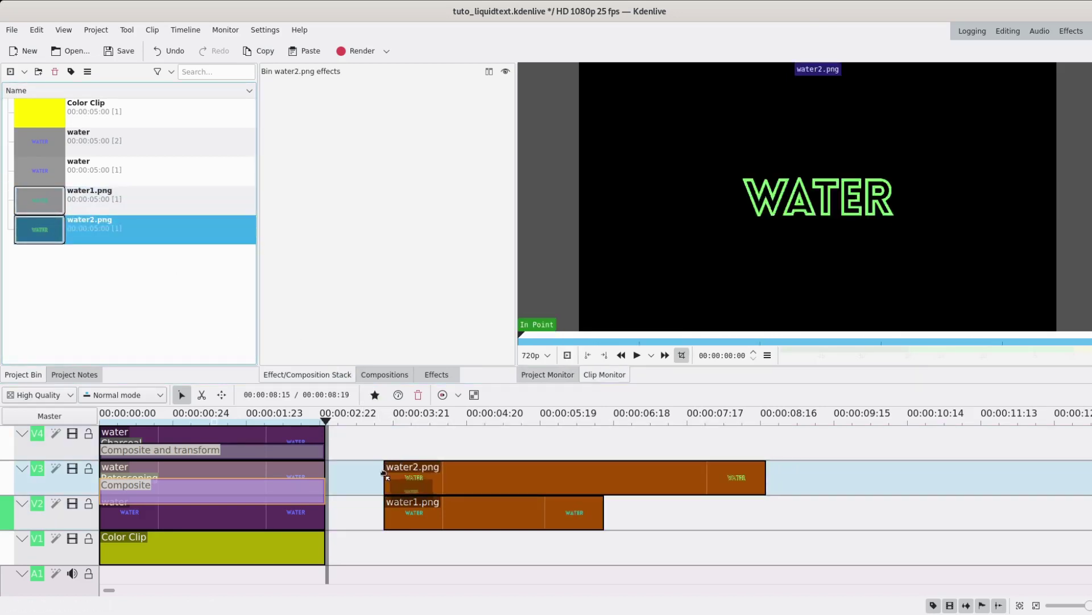
left_click_drag(780, 478, 602, 478)
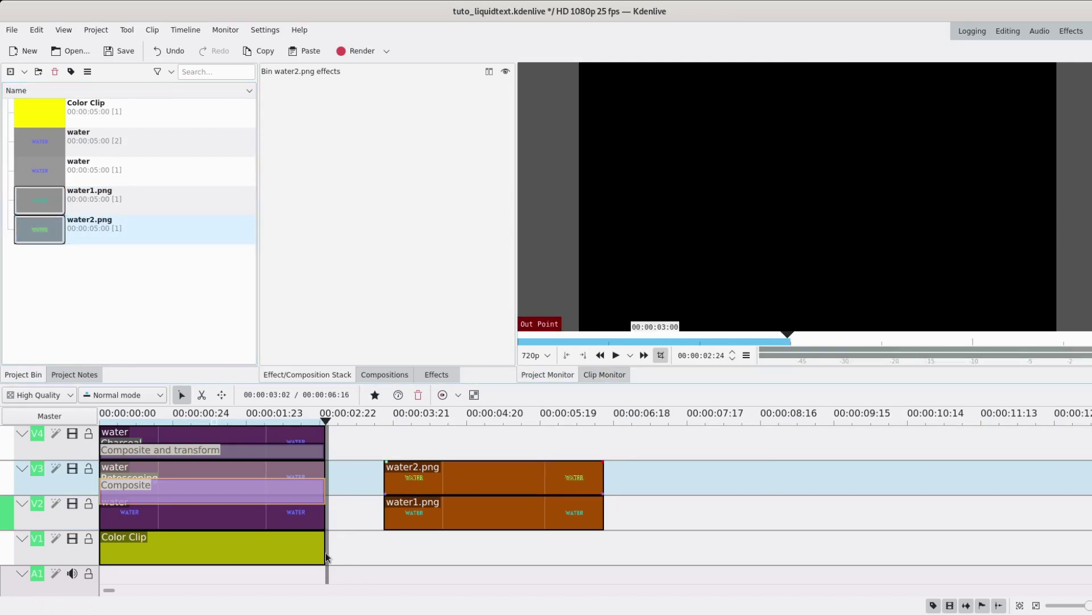
Move the yellow Color Clip under the new clips and extend it to the timeline start
left_click(577, 546)
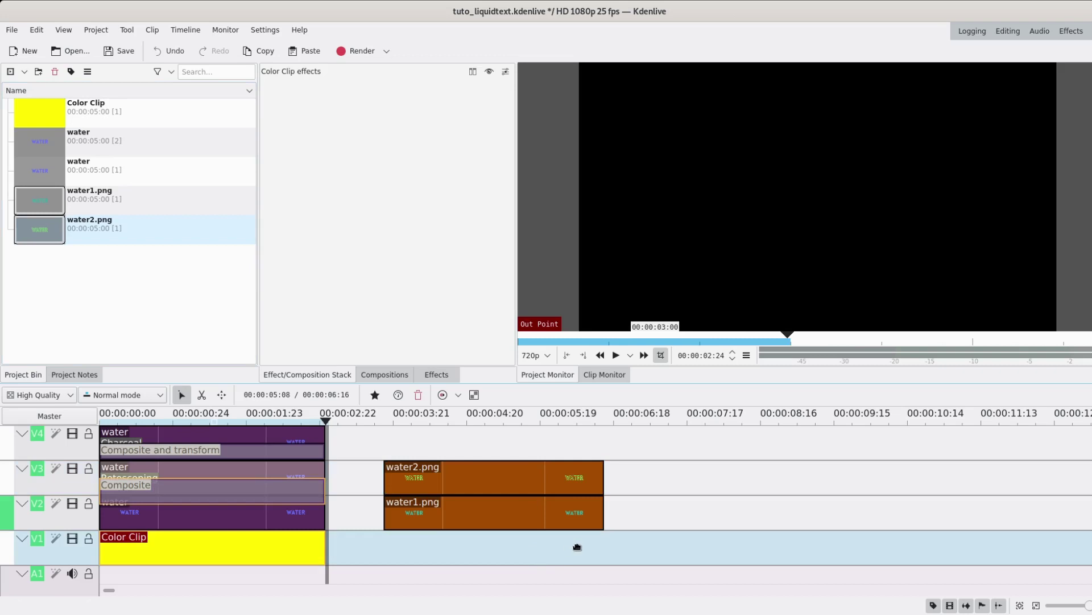
left_click_drag(600, 547, 614, 544)
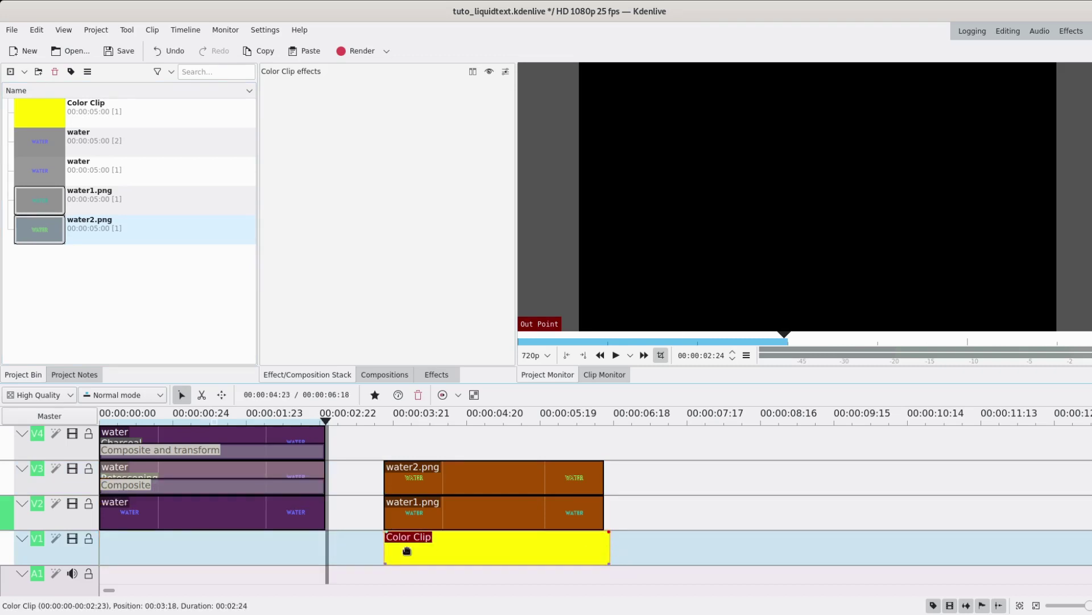
left_click_drag(380, 546, 62, 539)
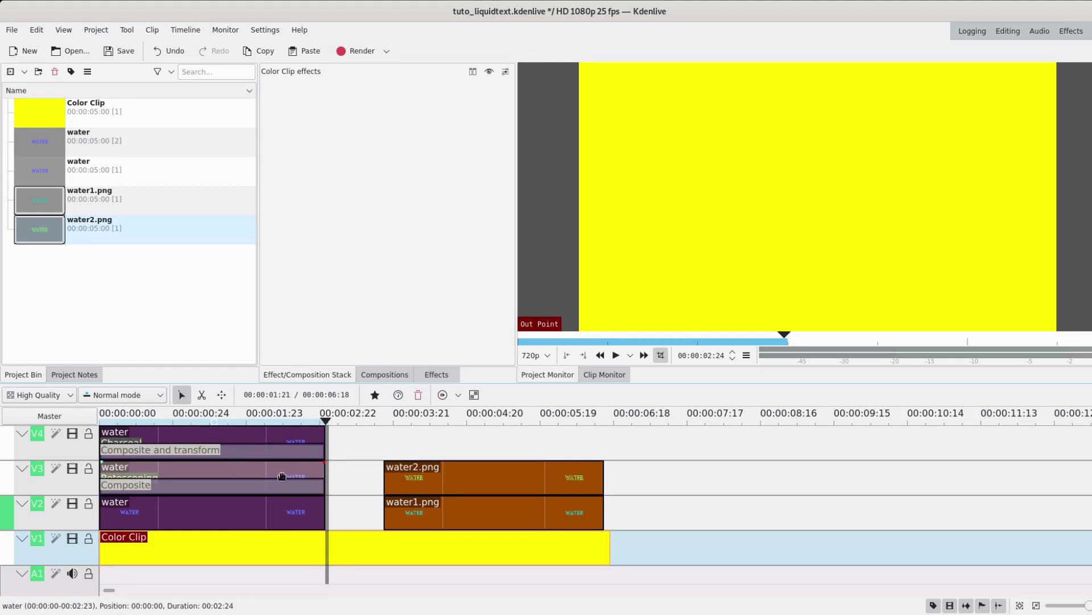
Paste the earlier water clip's Rotoscoping effect onto water1.png and play the animated title
left_click(220, 470)
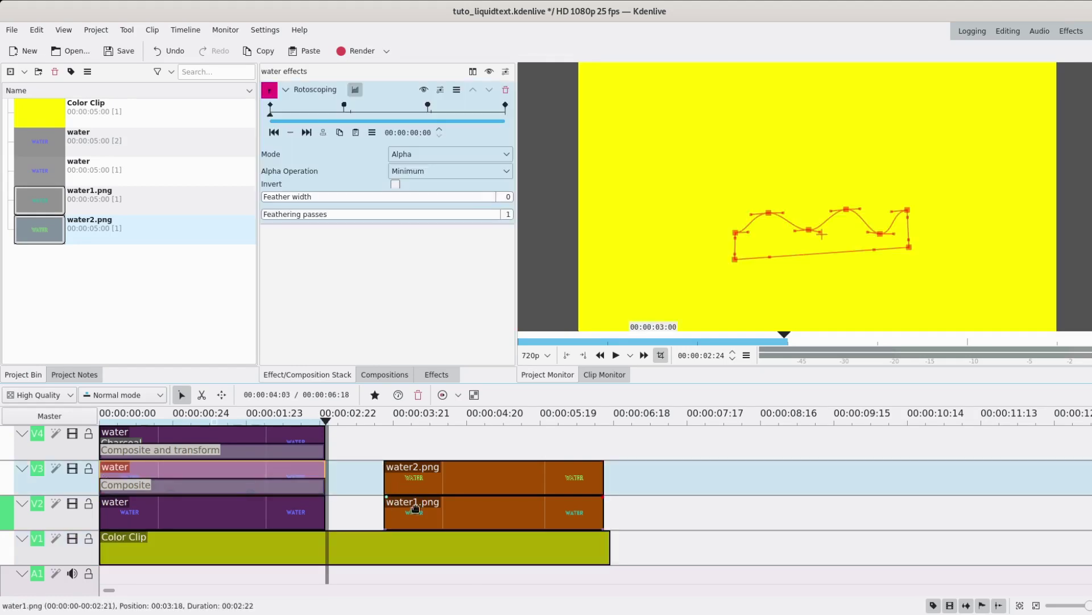
left_click(468, 521)
key("ctrl+alt+v")
left_click(383, 451)
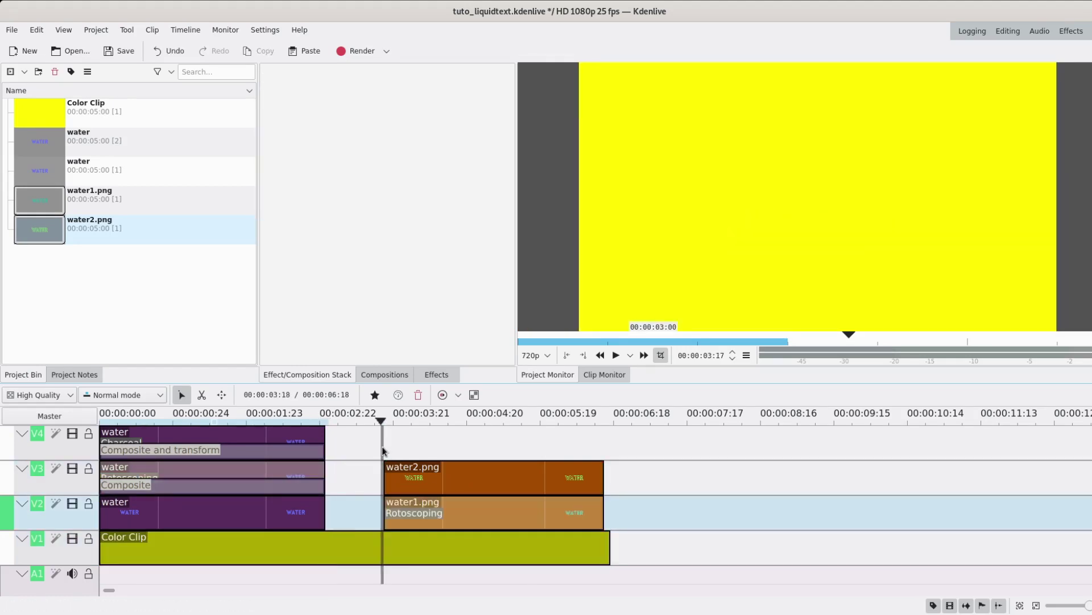
left_click(618, 356)
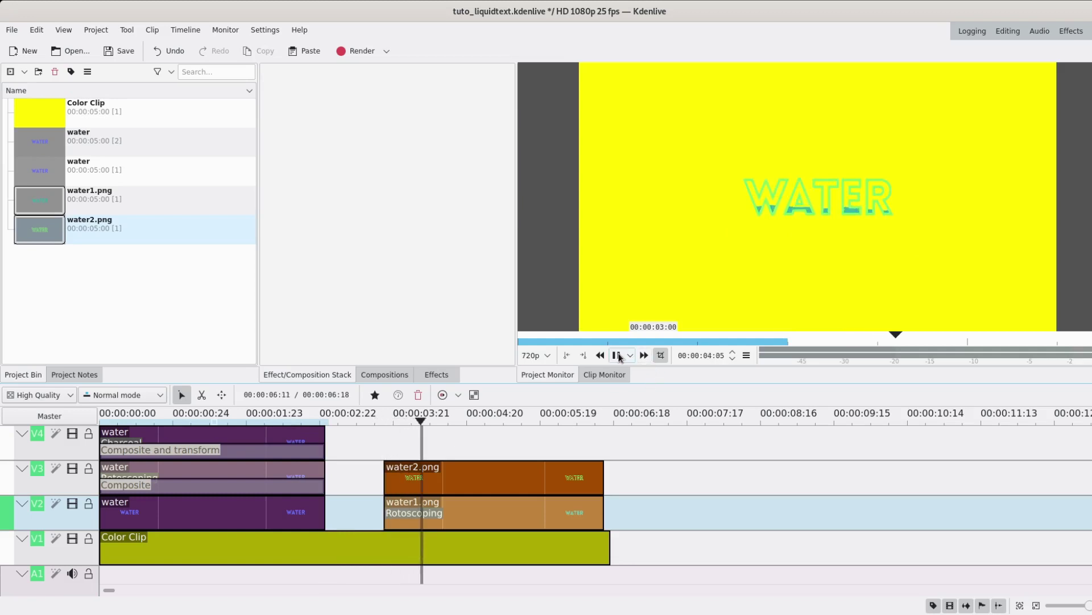